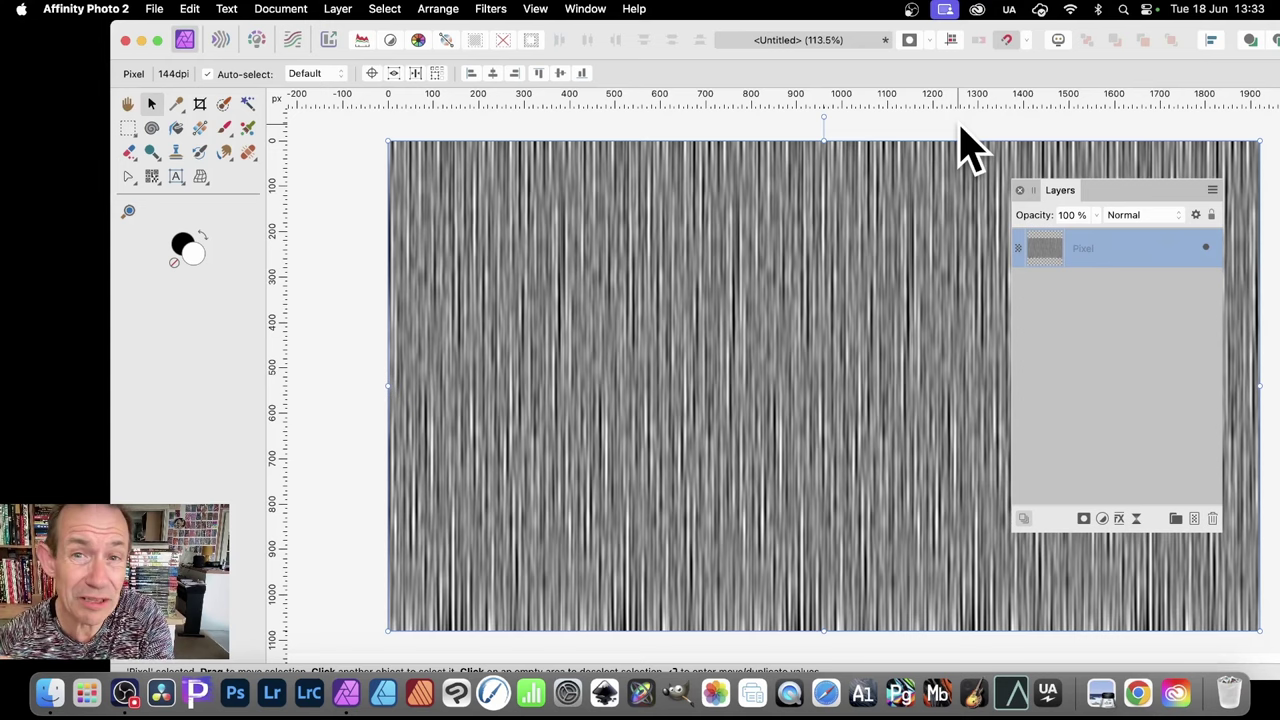
# Delete the existing texture layer and add a new empty pixel layer
pyautogui.press('Delete')
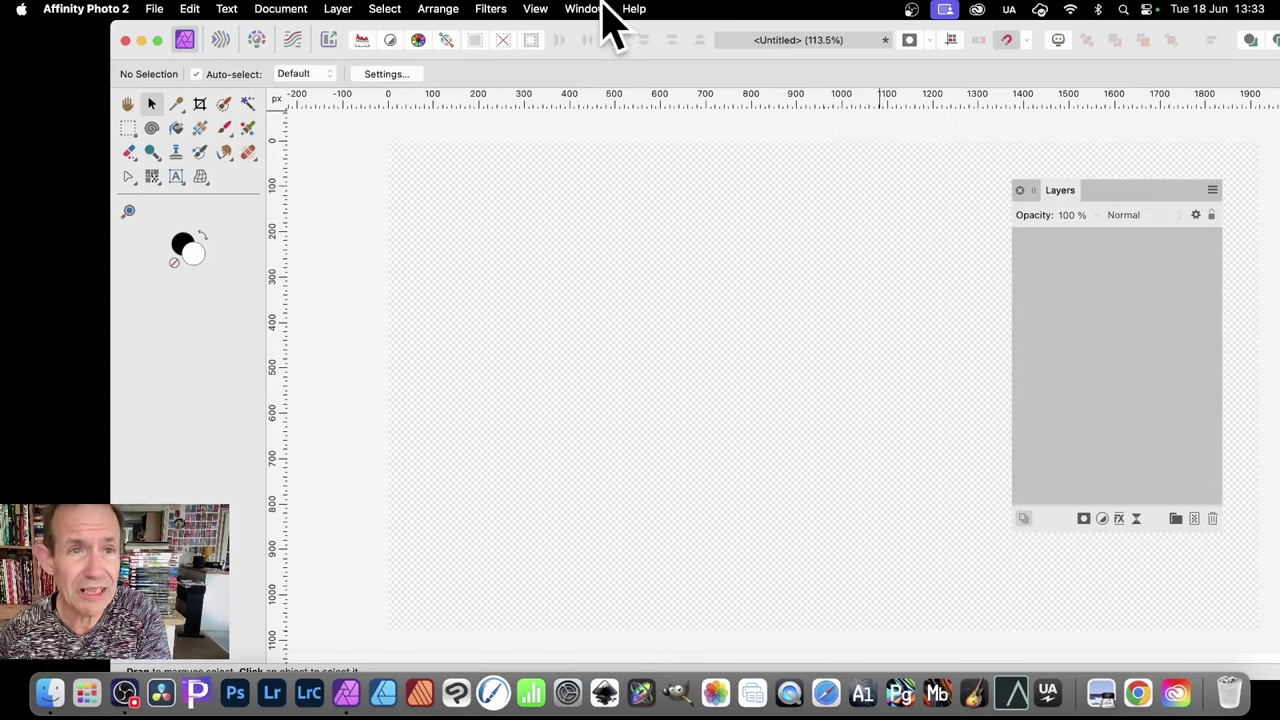
pyautogui.click(335, 9)
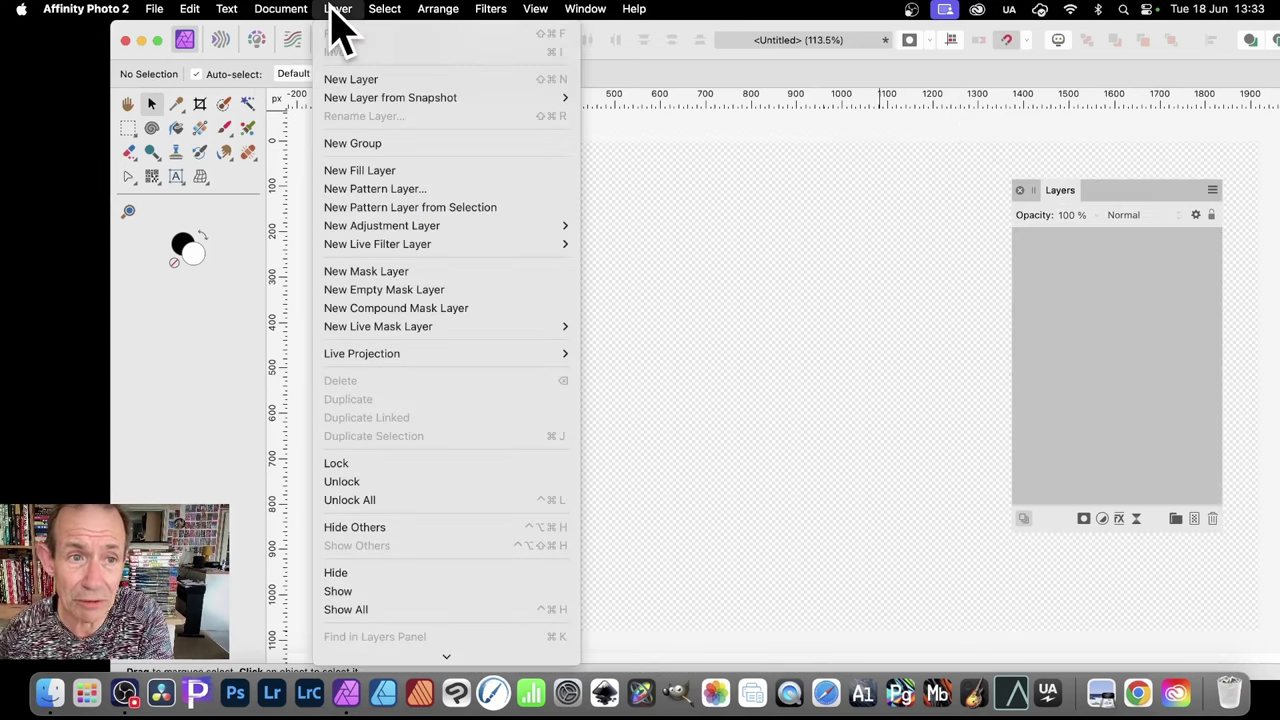
pyautogui.click(365, 82)
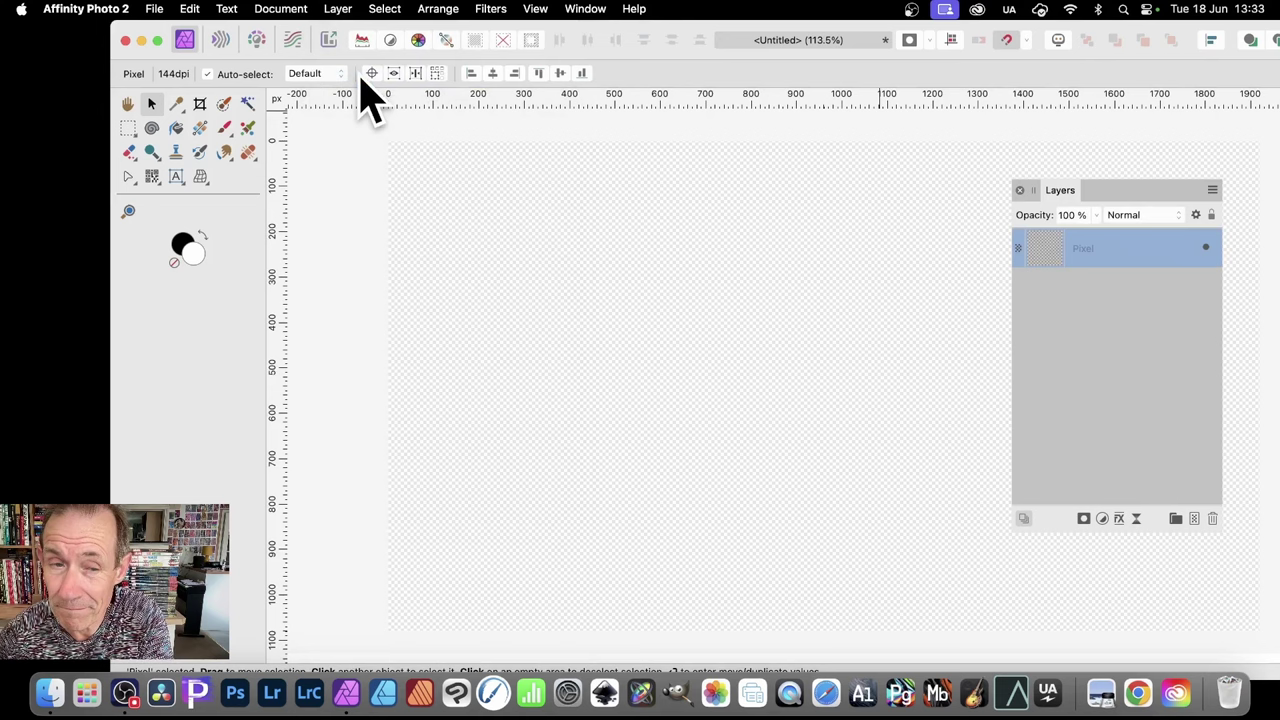
# Generate grey Perlin noise at 4 octaves, zoom 31 px and persistence 11.8 px
pyautogui.click(500, 6)
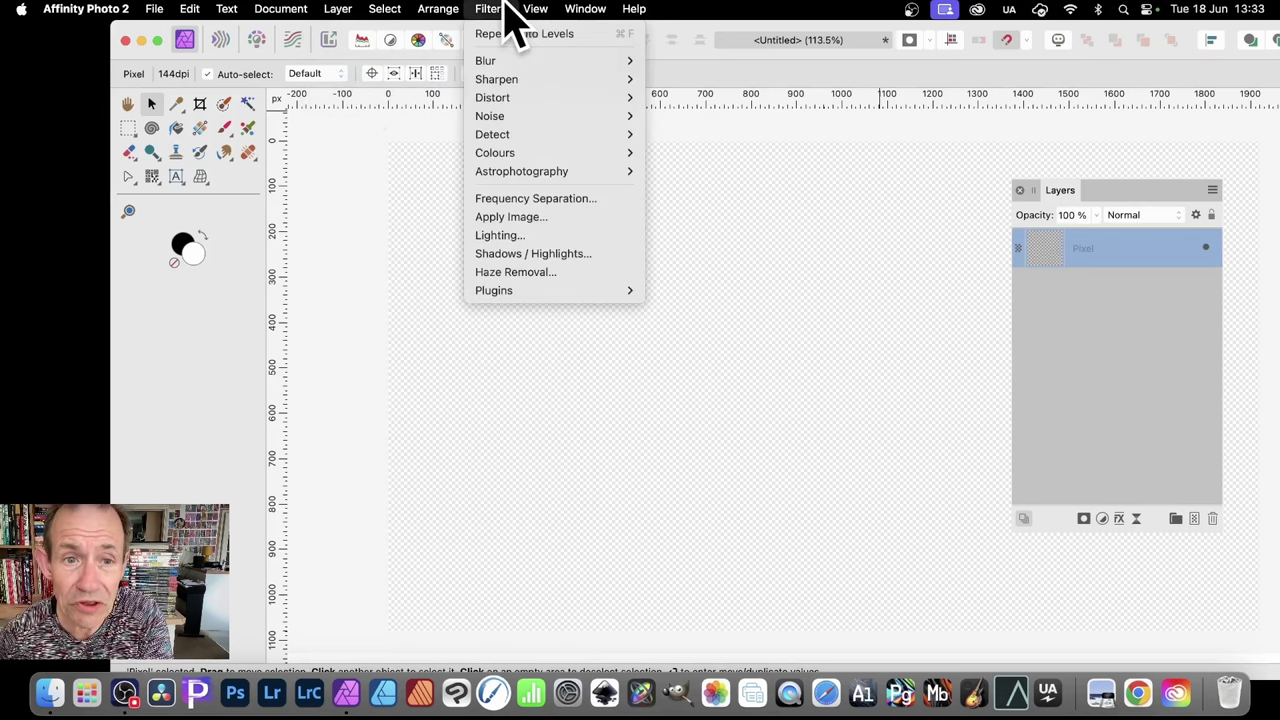
pyautogui.moveTo(492, 116)
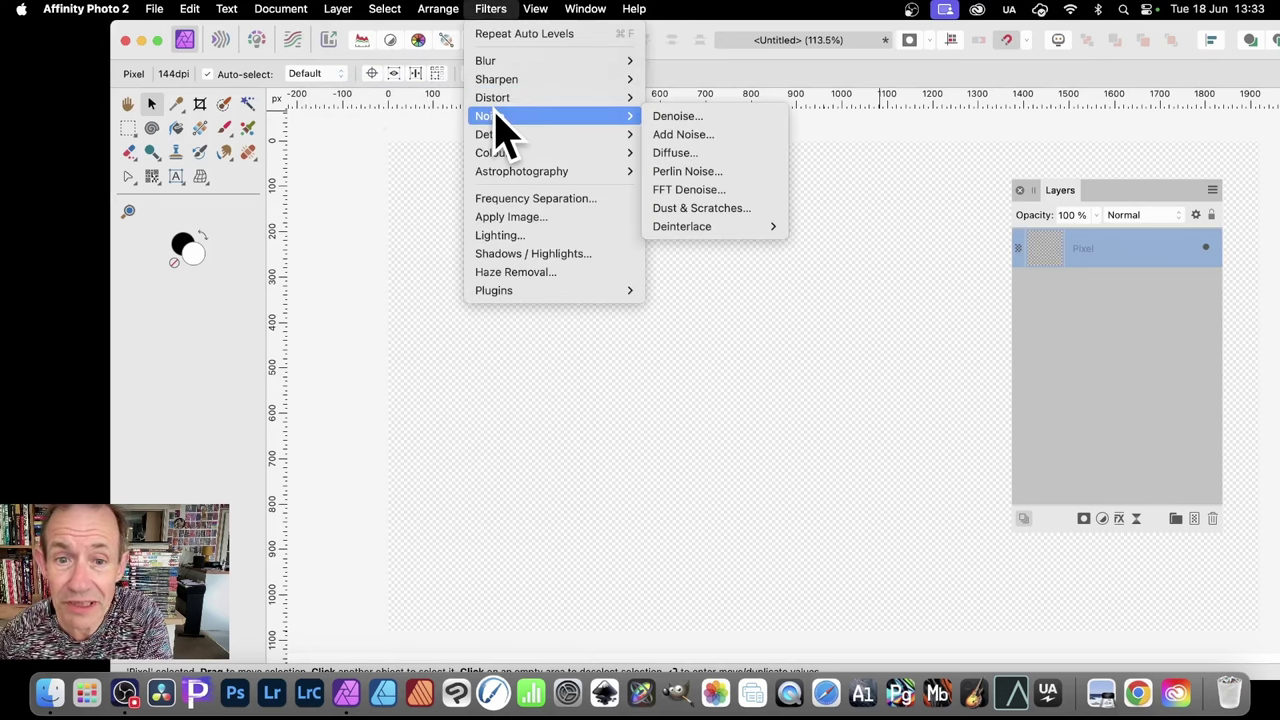
pyautogui.click(714, 175)
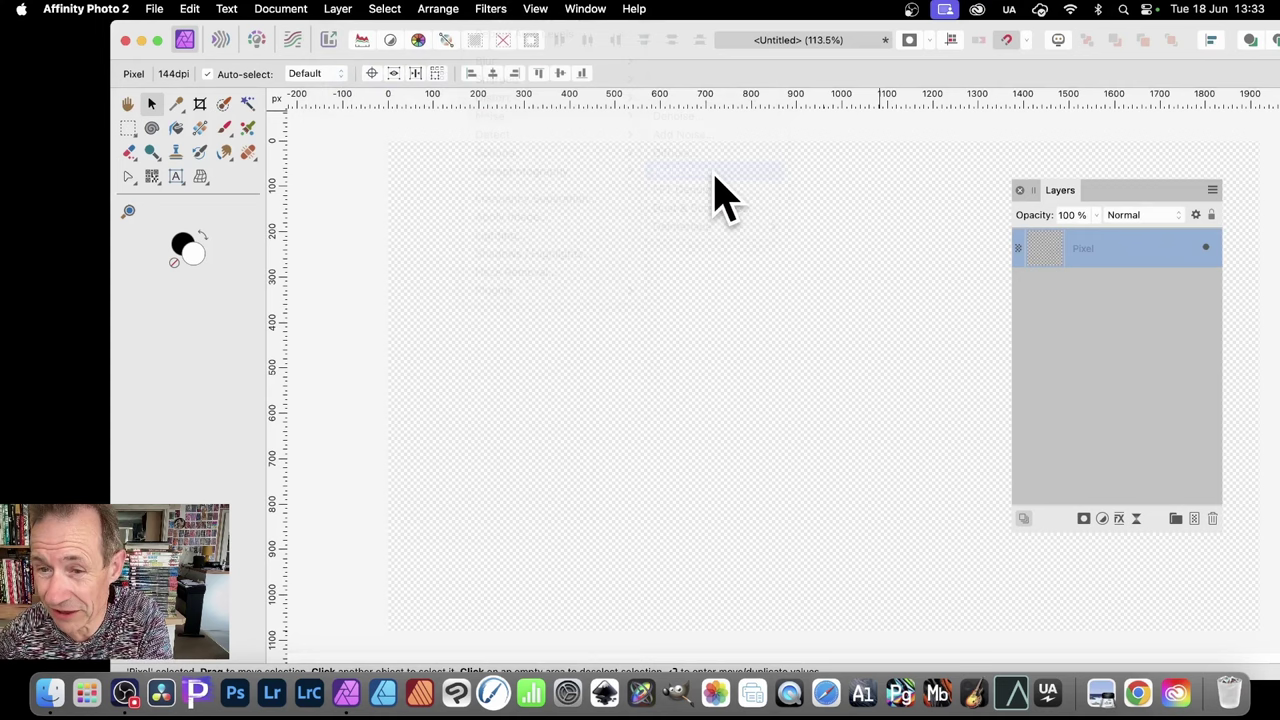
pyautogui.moveTo(1155, 483); pyautogui.dragTo(853, 261)
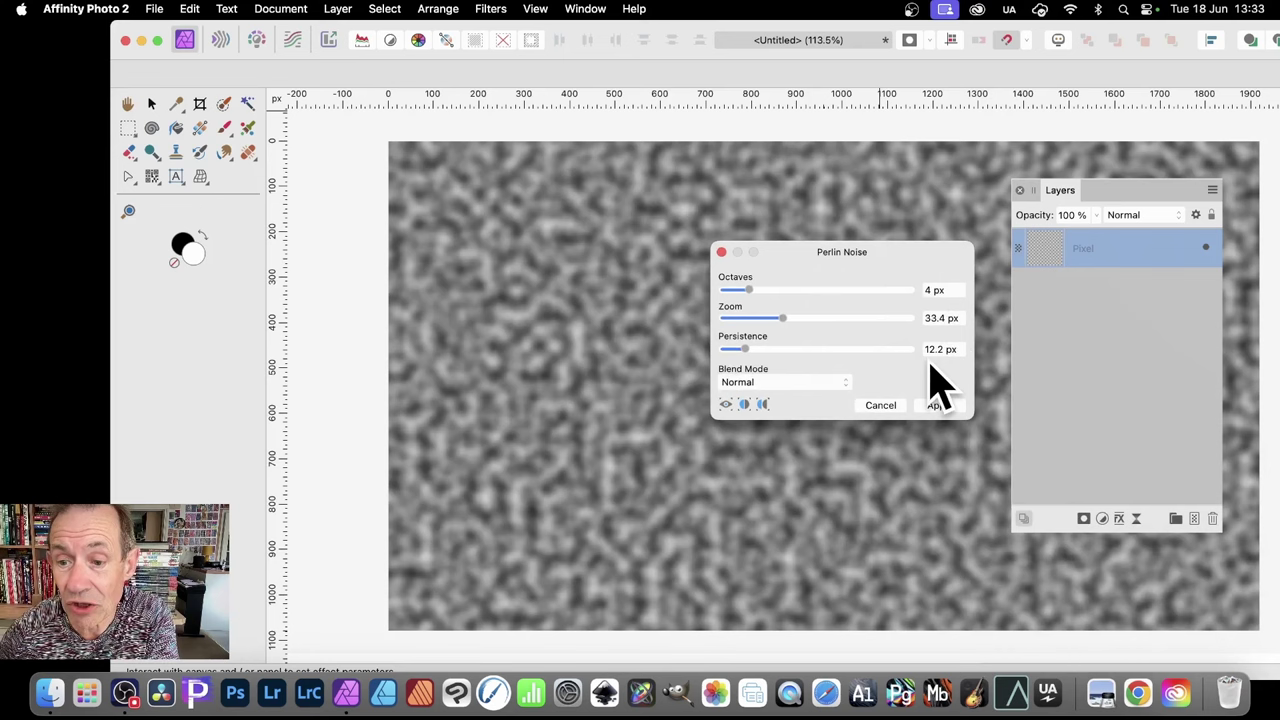
pyautogui.moveTo(745, 349); pyautogui.dragTo(778, 320)
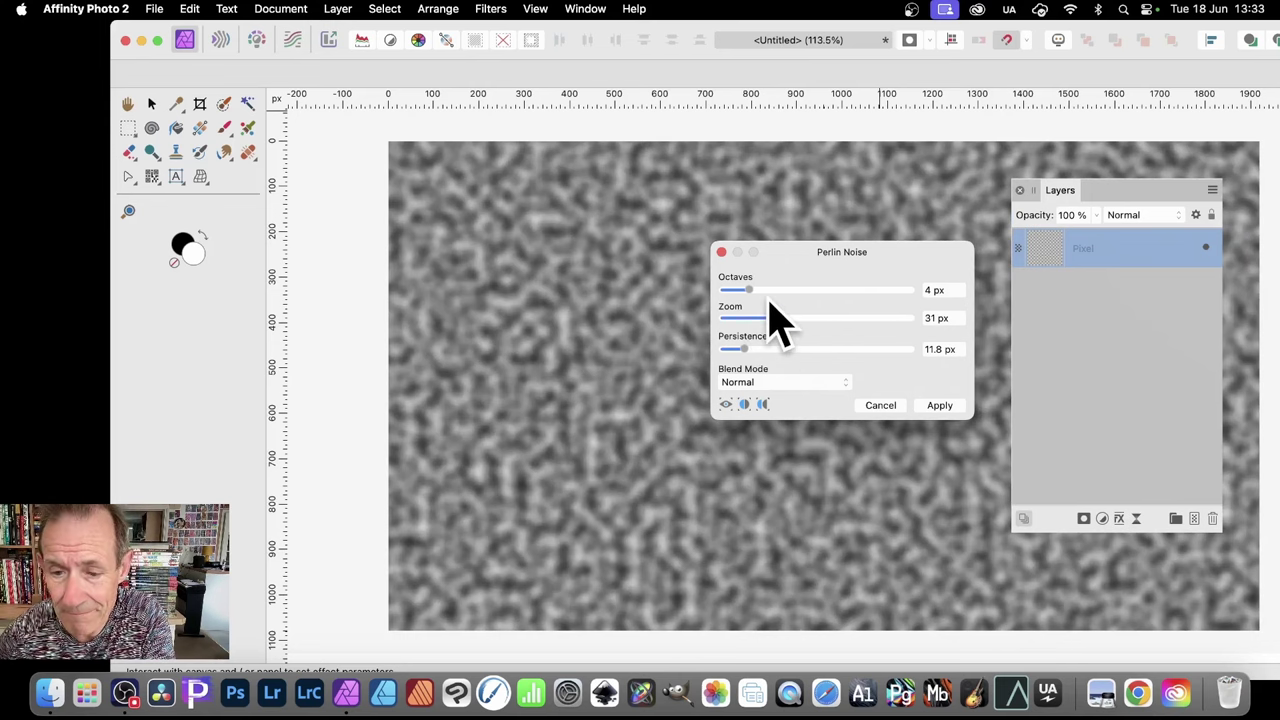
# Apply the Perlin noise, then add a 100 px Motion Blur at 90° for vertical streaks
pyautogui.click(940, 407)
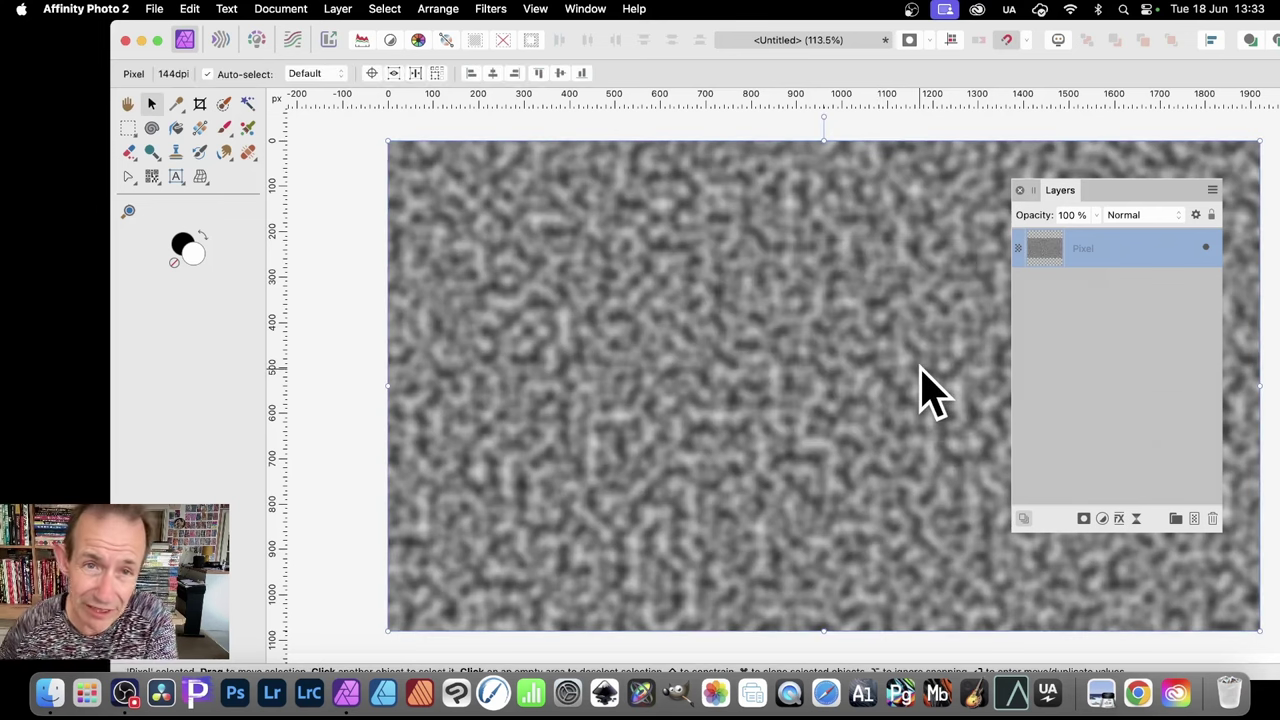
pyautogui.click(495, 12)
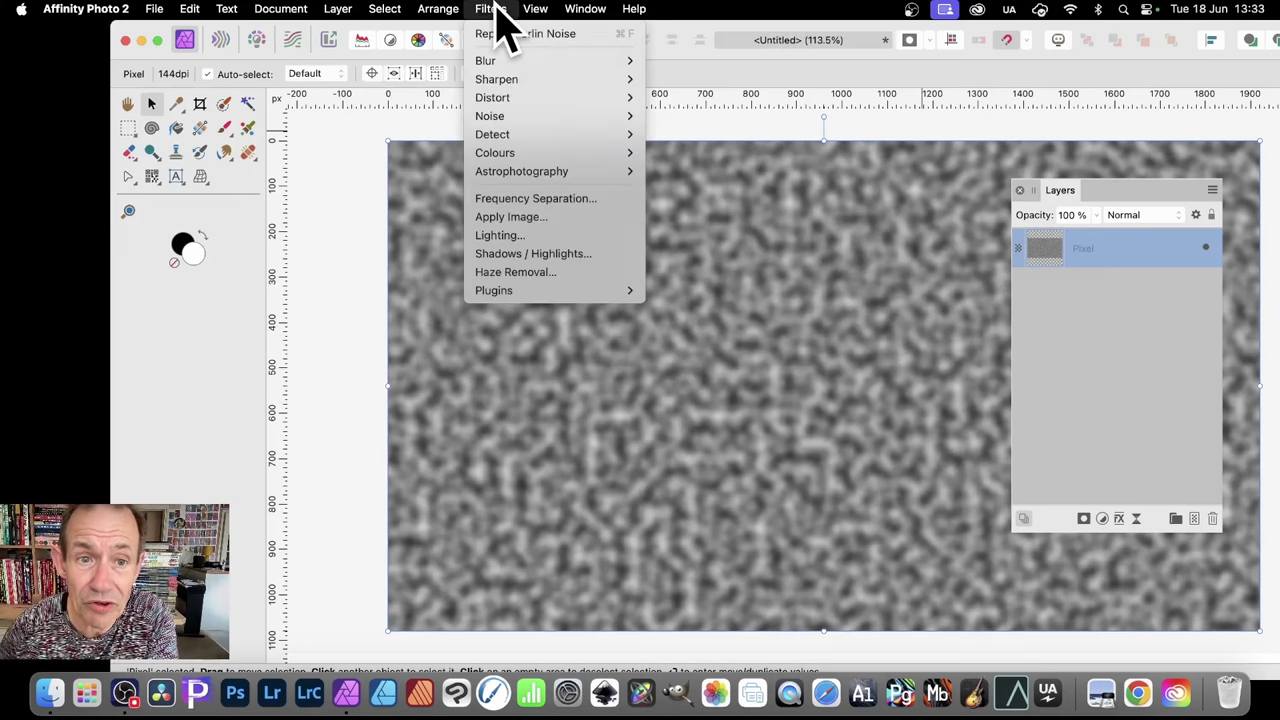
pyautogui.moveTo(502, 62)
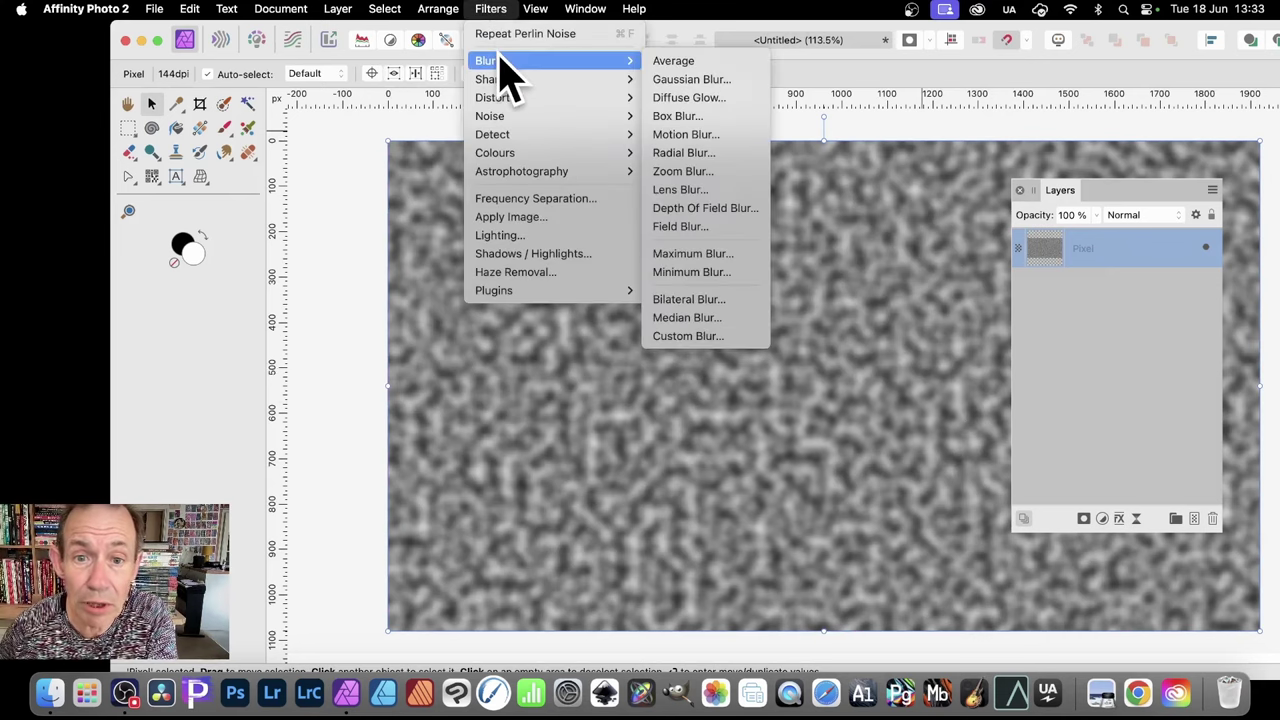
pyautogui.click(729, 141)
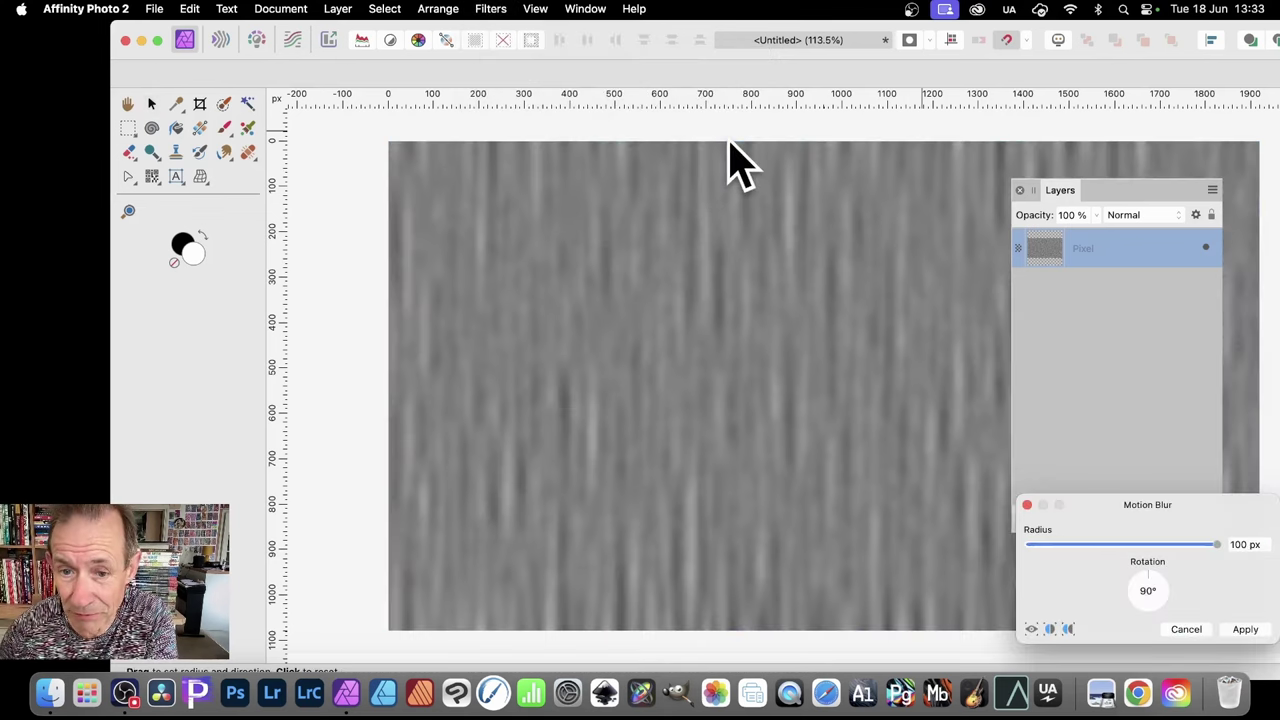
pyautogui.moveTo(1194, 529); pyautogui.dragTo(807, 232)
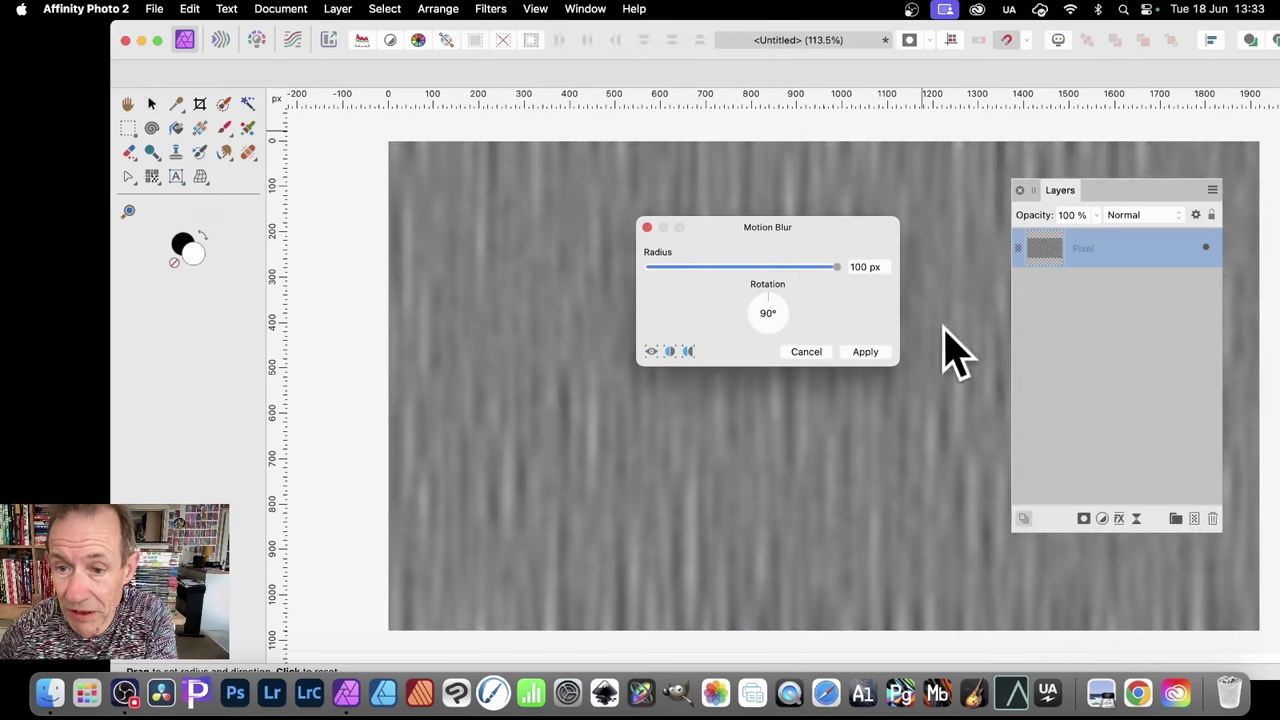
pyautogui.click(866, 352)
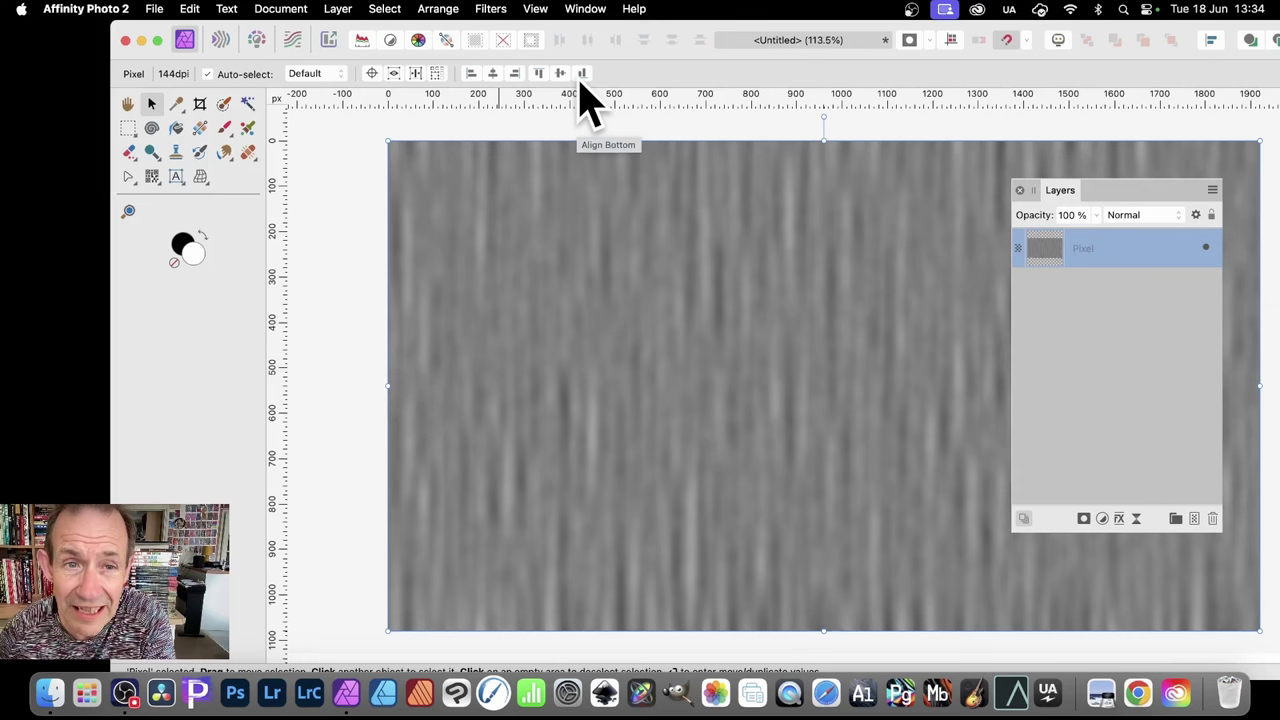
# Run Auto Levels to stretch the blurred streaks to full black-and-white contrast
pyautogui.click(489, 8)
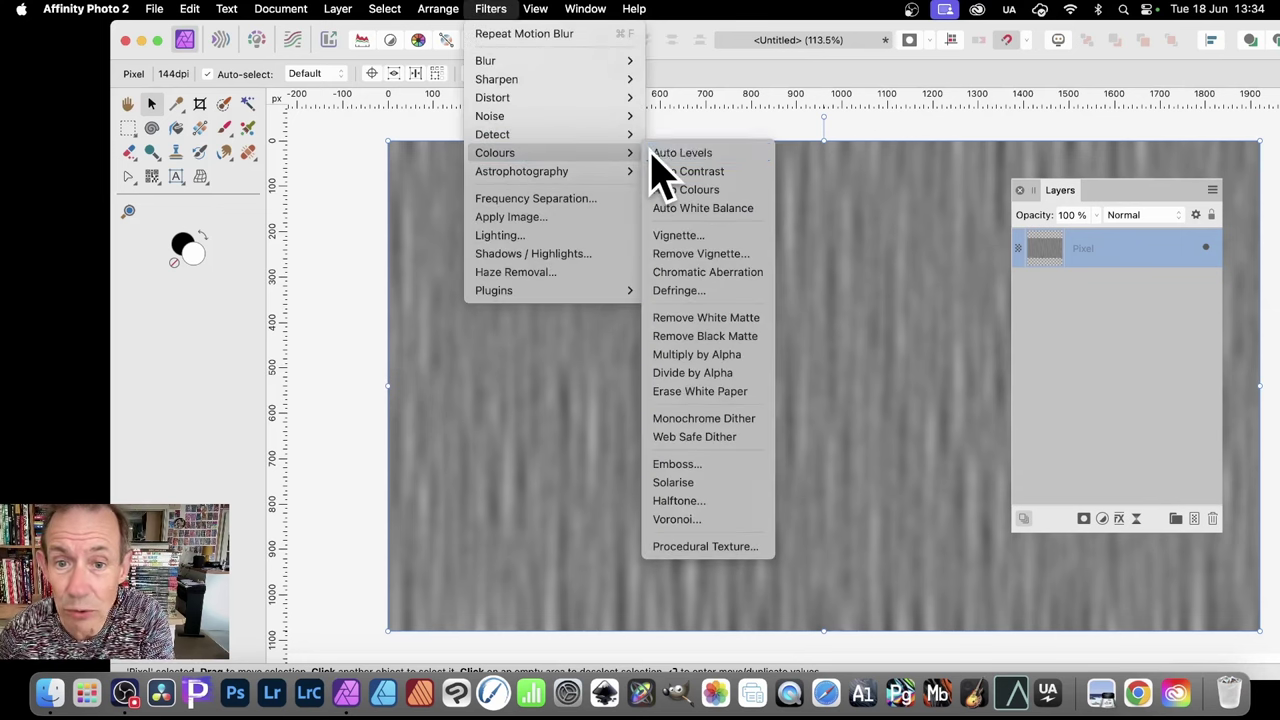
pyautogui.click(651, 153)
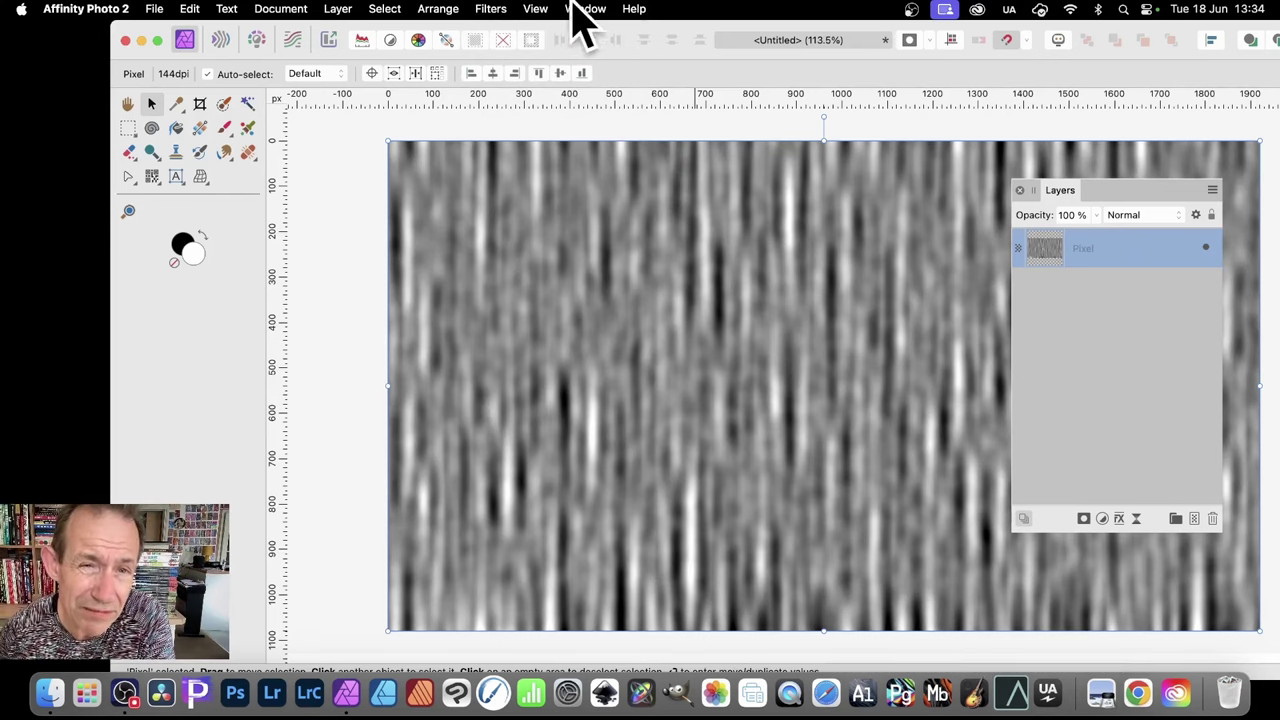
# Set the Affine distortion's Scale X to 20 %
pyautogui.click(490, 9)
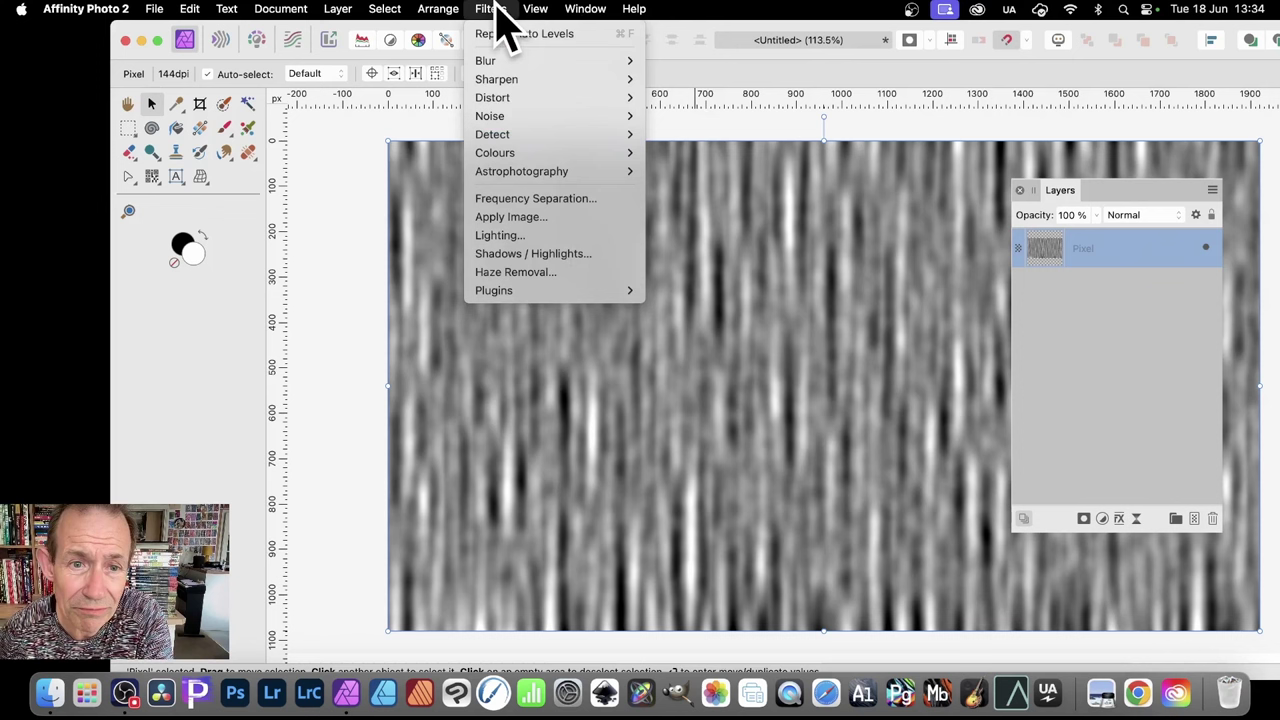
pyautogui.moveTo(515, 97)
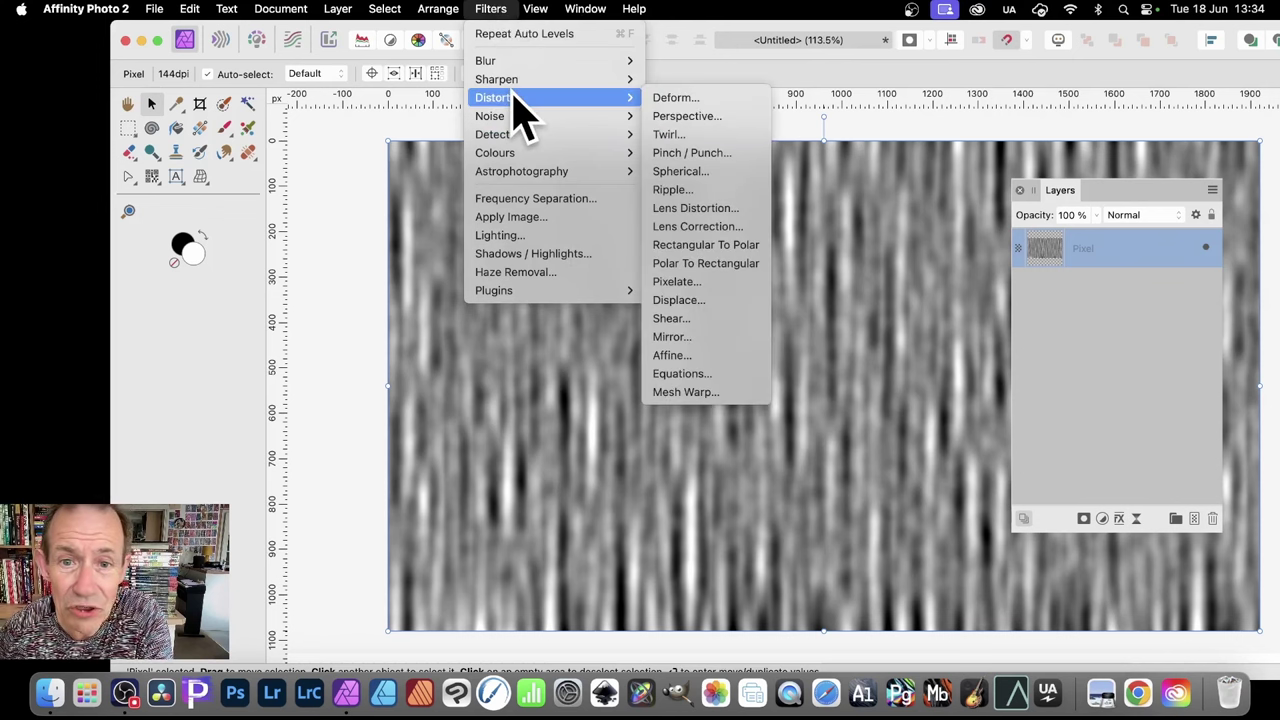
pyautogui.click(697, 358)
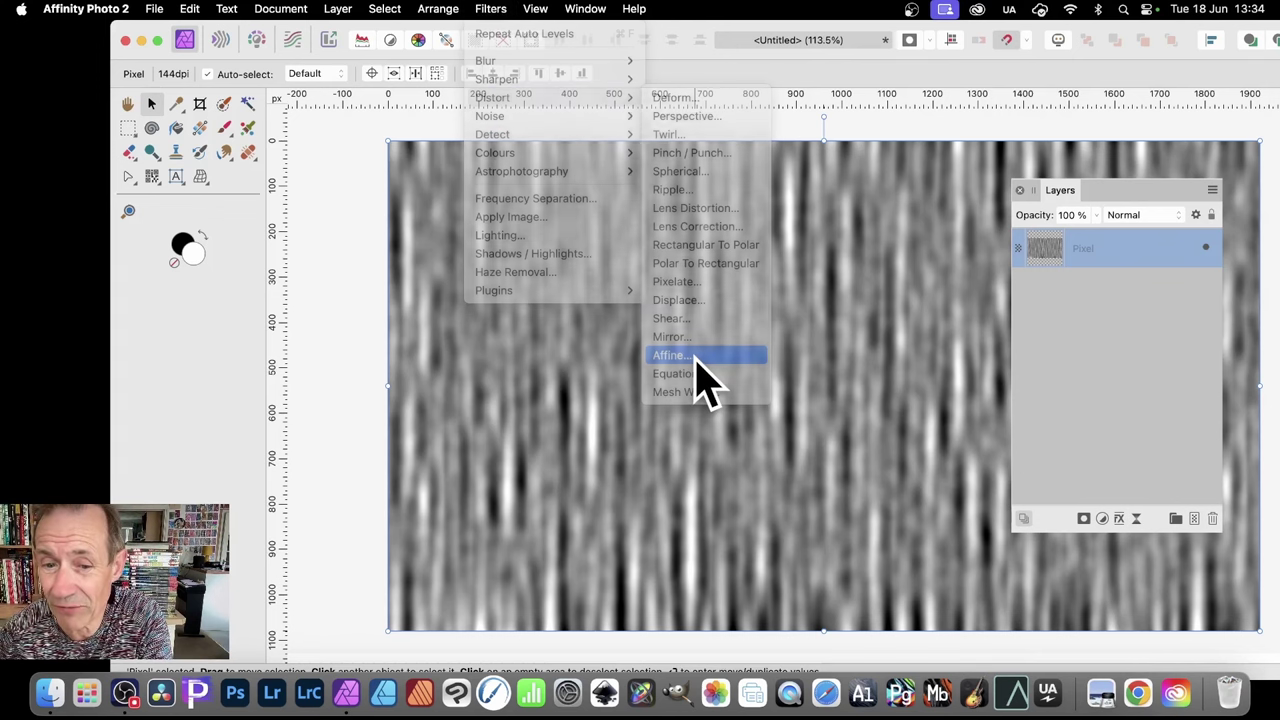
pyautogui.moveTo(1178, 488); pyautogui.dragTo(756, 211)
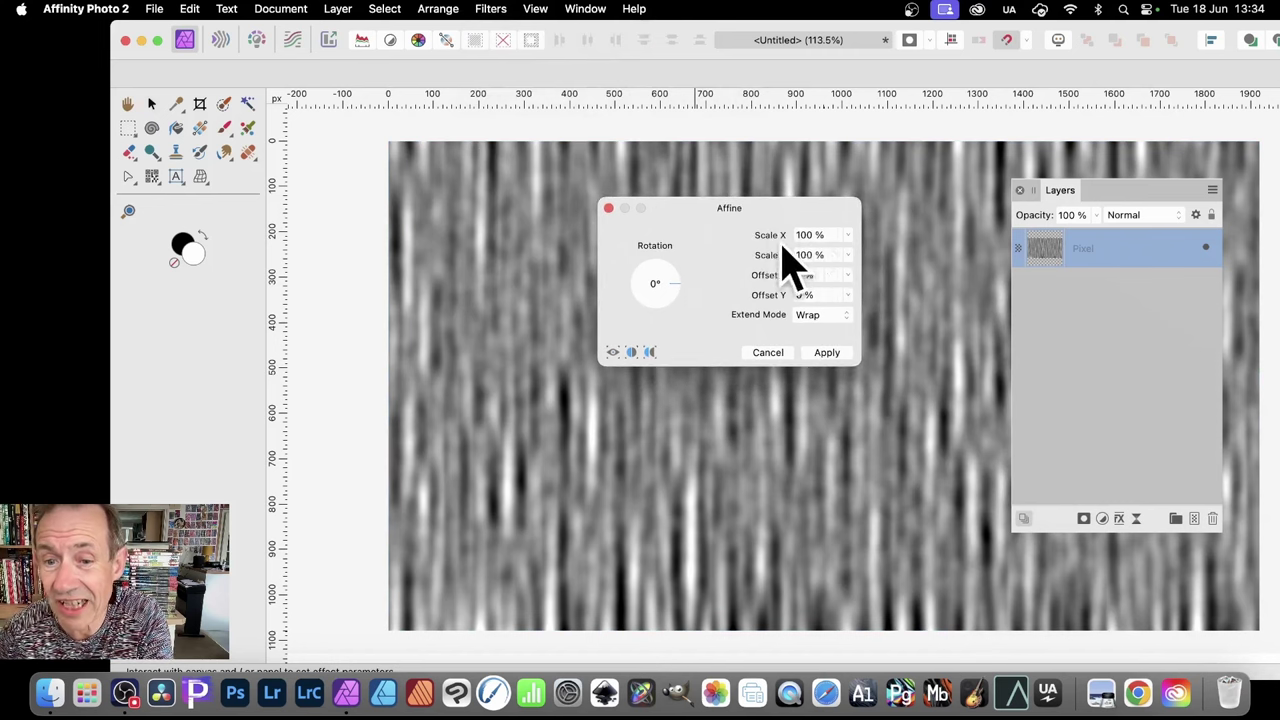
pyautogui.moveTo(826, 238); pyautogui.dragTo(757, 235)
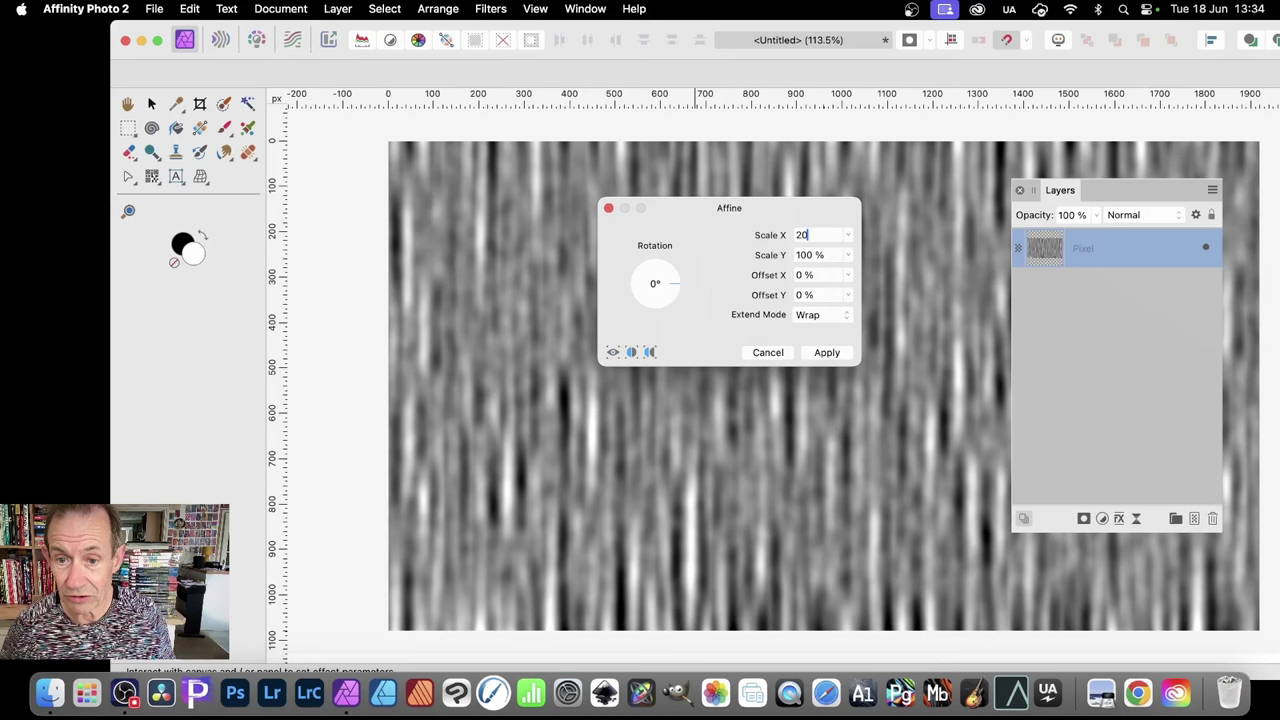
pyautogui.press('Tab')
# Keep Wrap edge handling, after trying Mirror, and apply the horizontal squeeze
pyautogui.moveTo(735, 210); pyautogui.dragTo(977, 166)
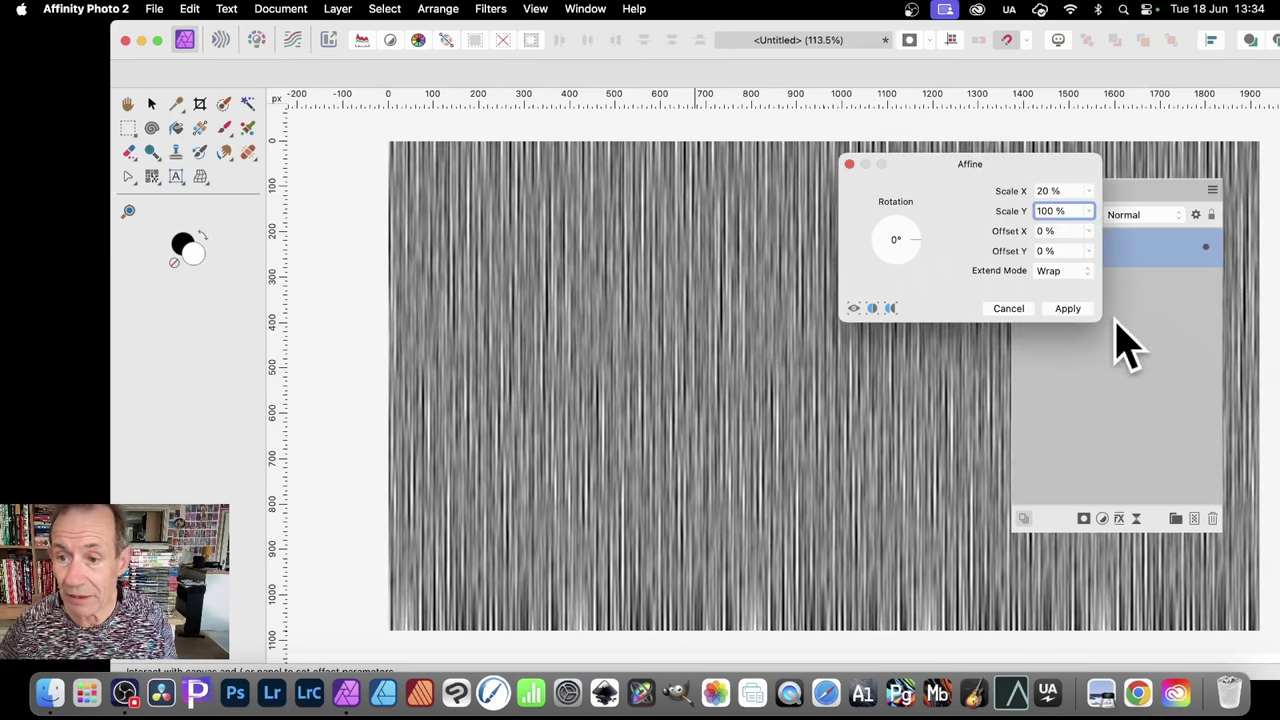
pyautogui.click(1050, 272)
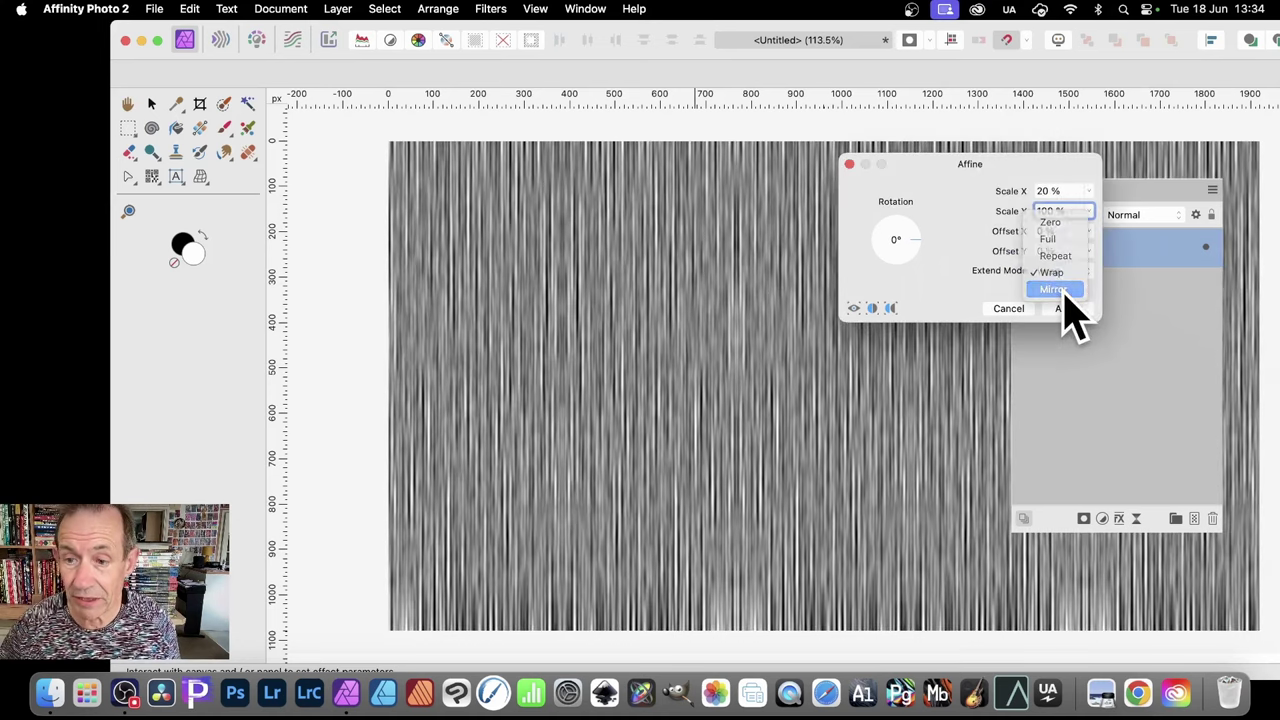
pyautogui.click(1060, 290)
pyautogui.click(1066, 277)
pyautogui.click(1074, 272)
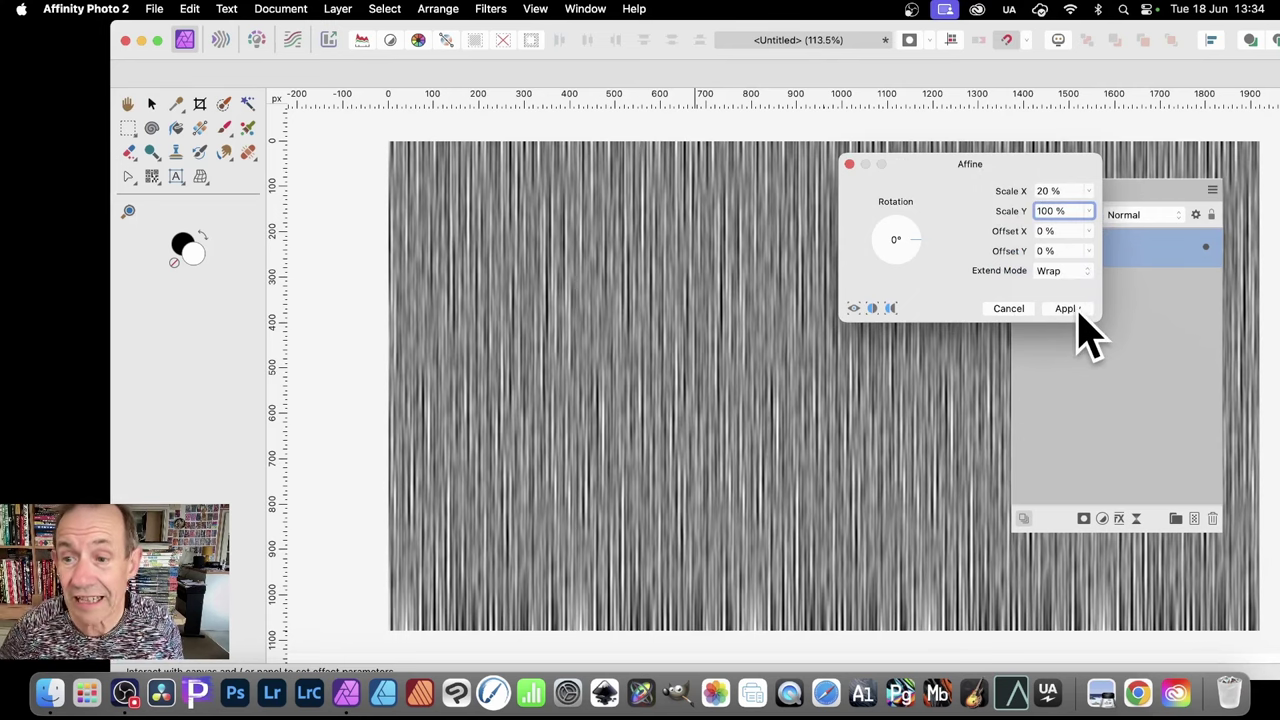
pyautogui.click(1066, 309)
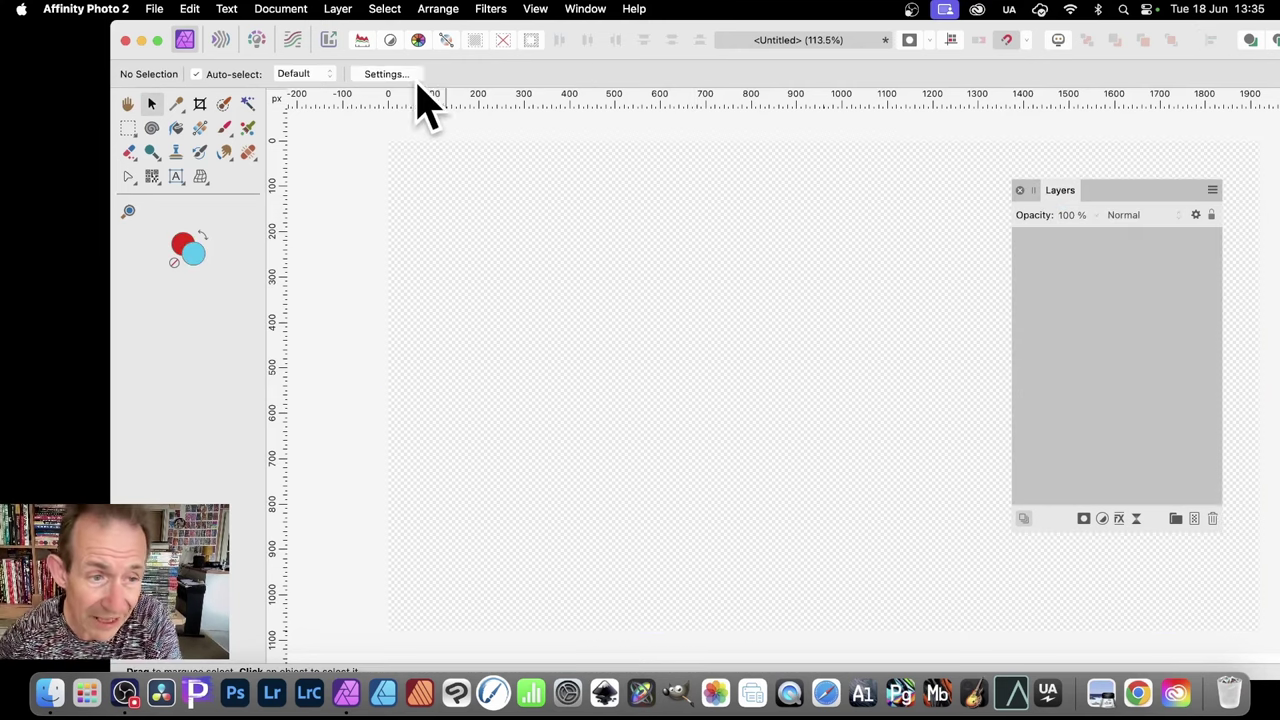
# Set the working colours to red and cyan and add a fresh empty pixel layer
pyautogui.doubleClick(182, 245)
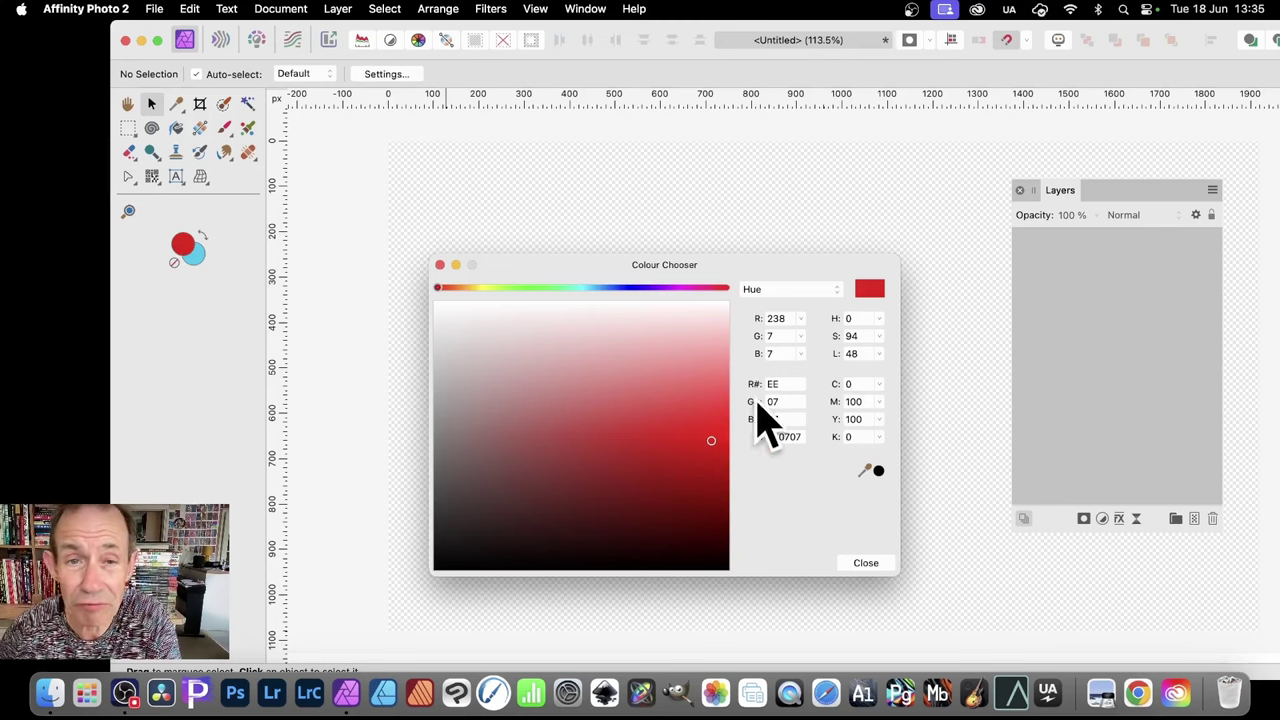
pyautogui.click(866, 563)
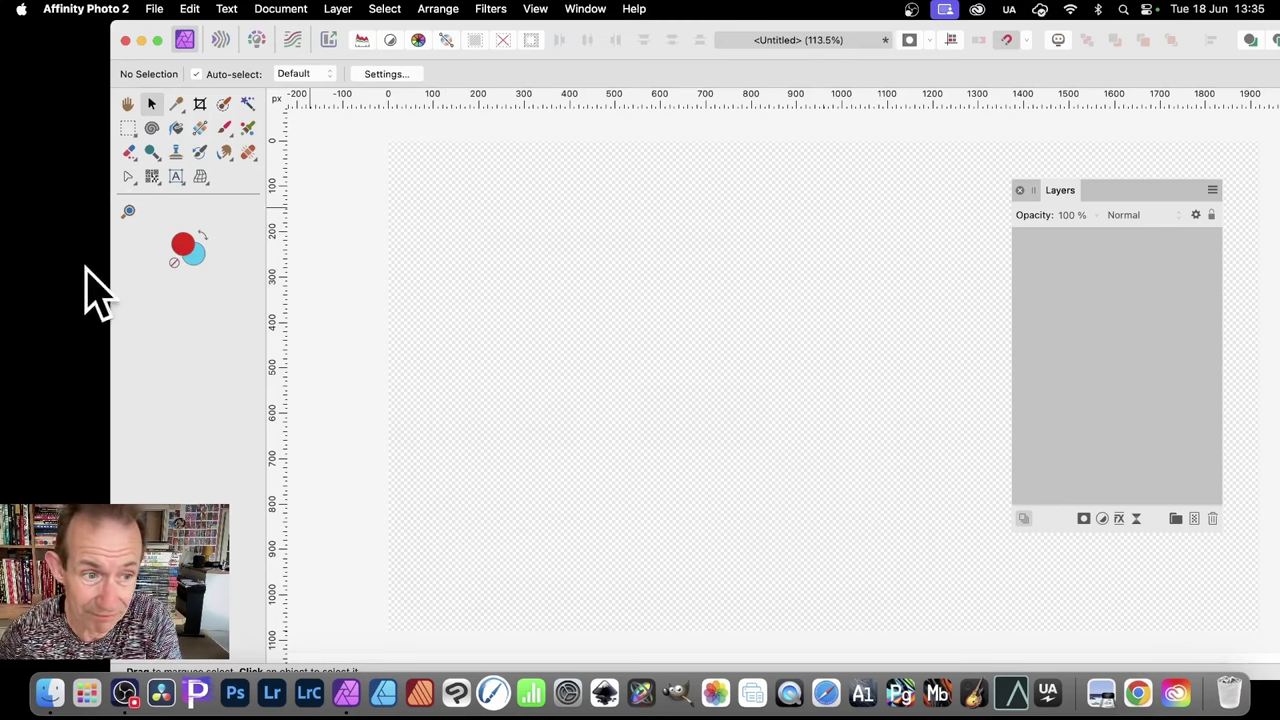
pyautogui.click(339, 8)
pyautogui.click(360, 82)
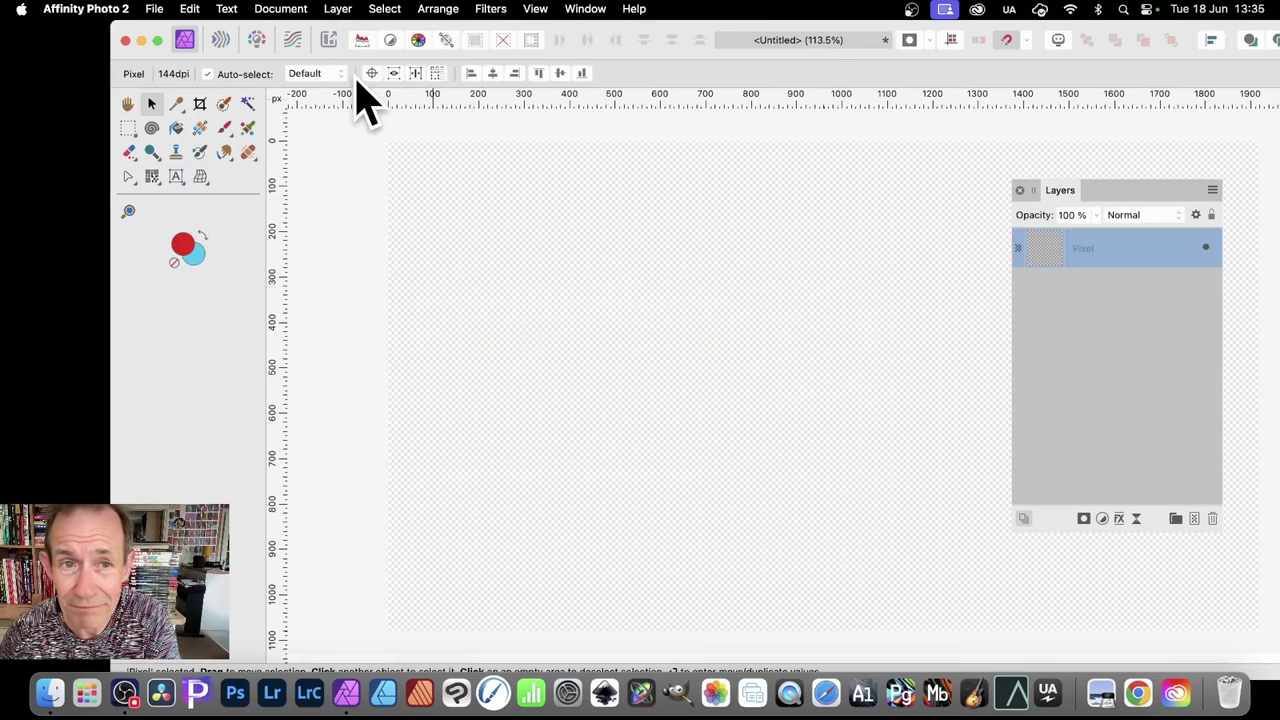
# Fill the new layer with red and cyan Perlin noise, zoom raised to about 43.9 px
pyautogui.click(490, 10)
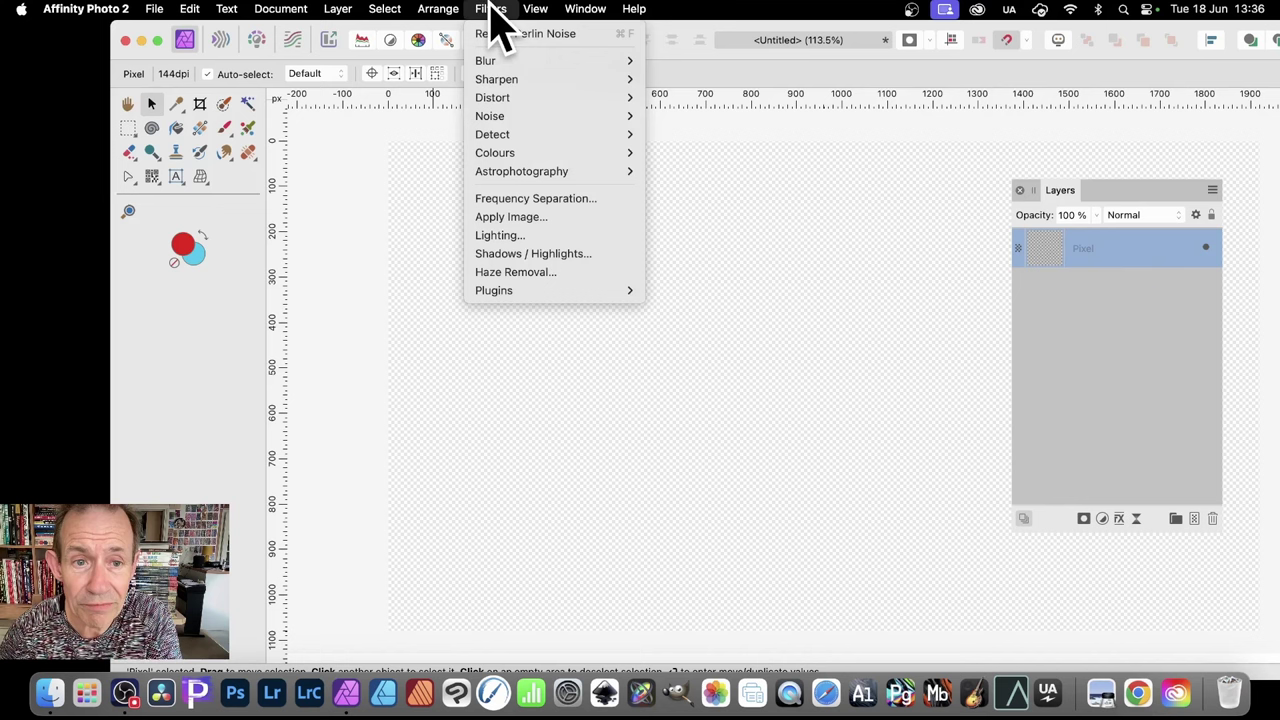
pyautogui.moveTo(507, 117)
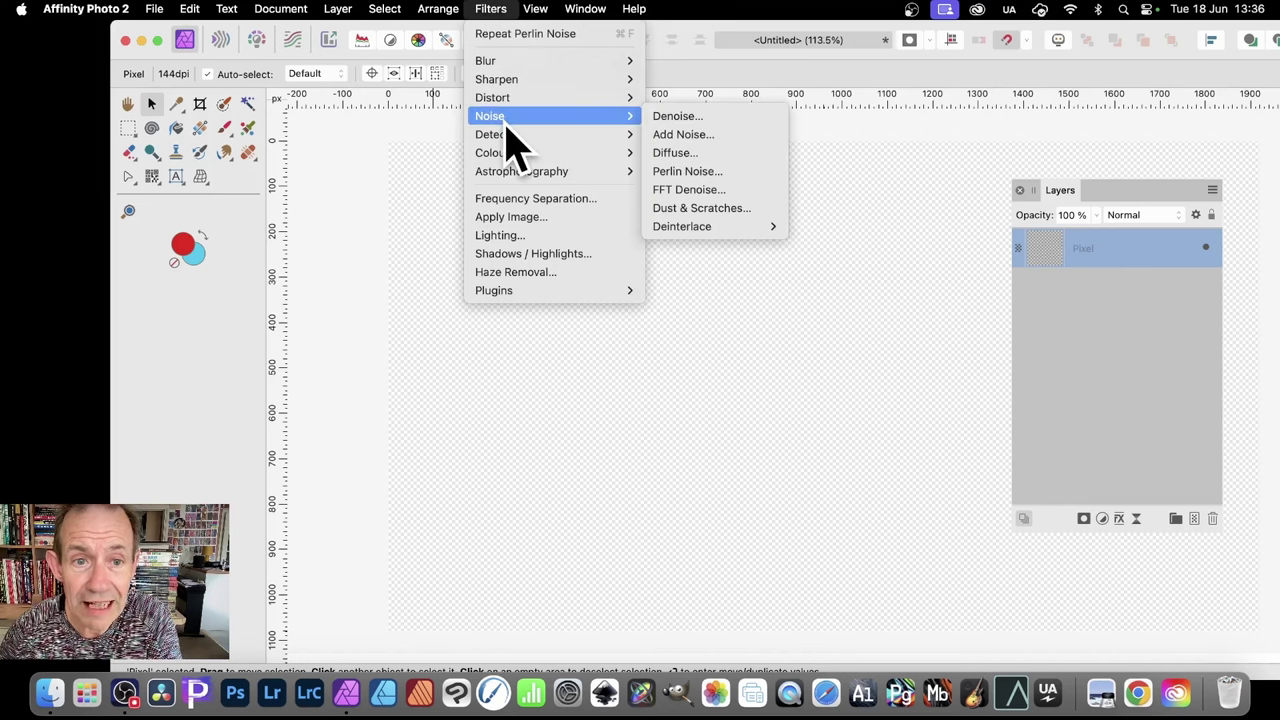
pyautogui.click(714, 174)
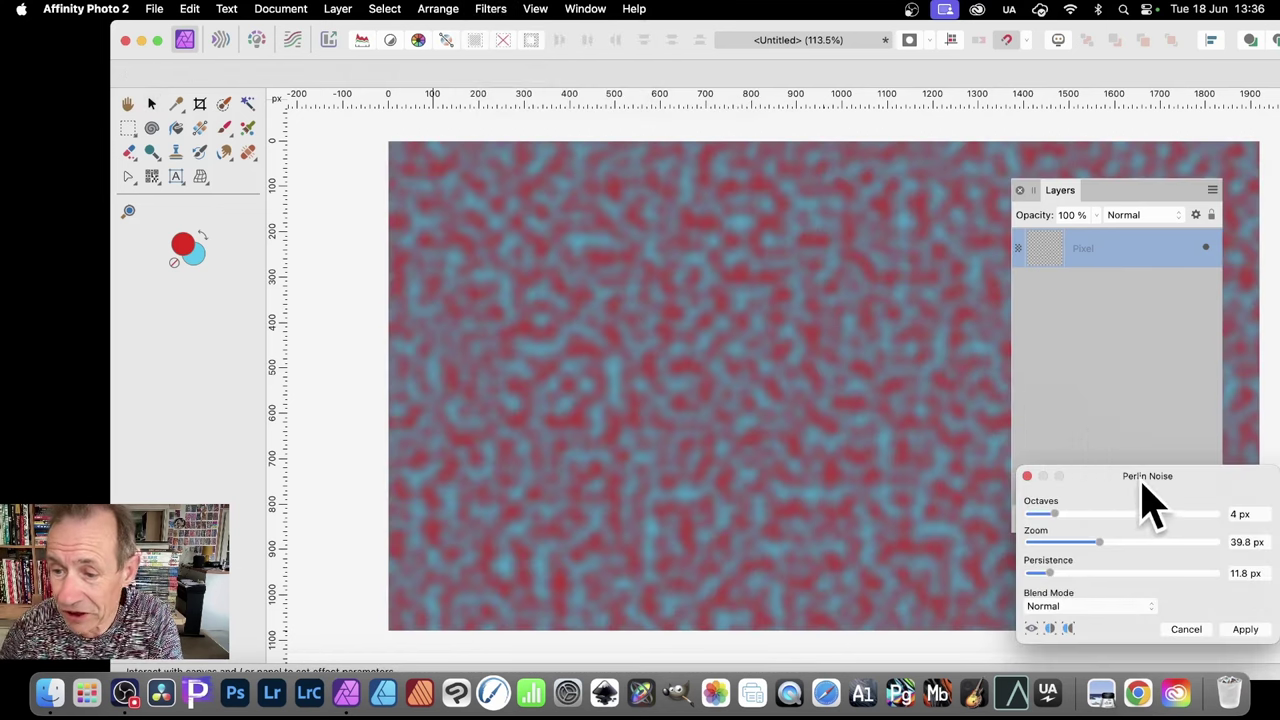
pyautogui.moveTo(1150, 553); pyautogui.dragTo(822, 283)
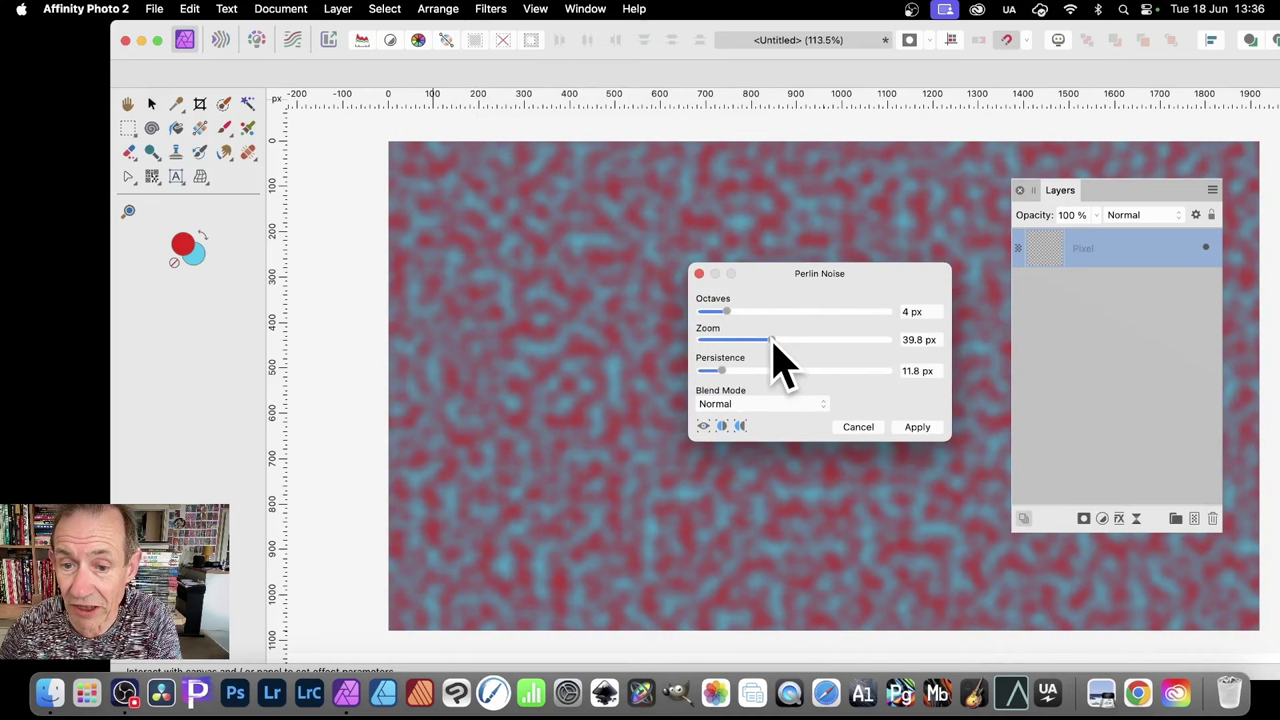
pyautogui.moveTo(771, 341); pyautogui.dragTo(780, 341)
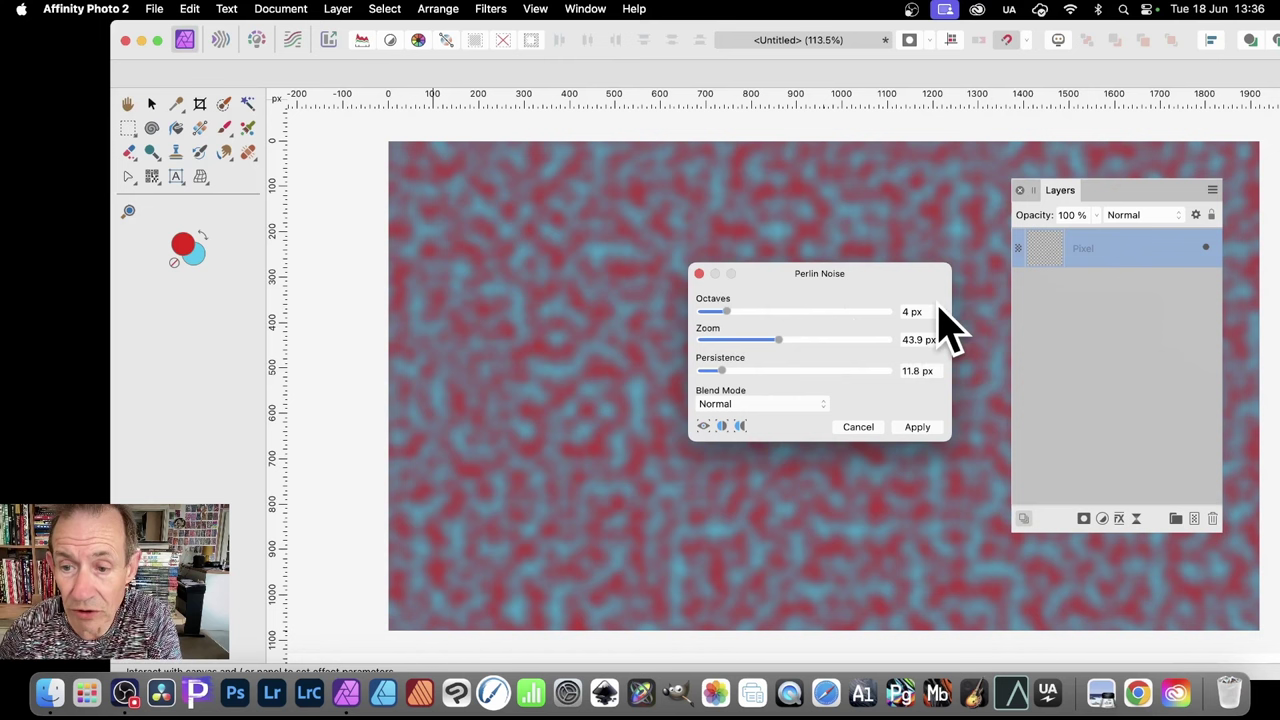
pyautogui.click(917, 428)
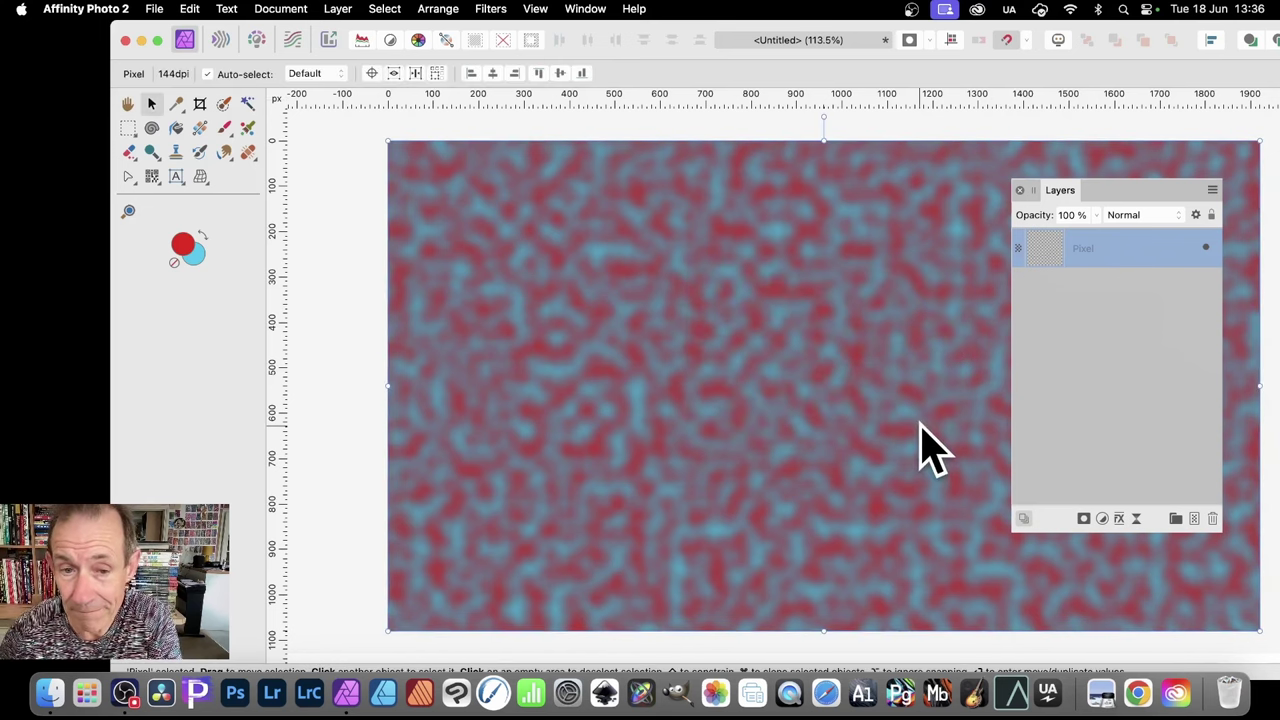
# Smear the noise vertically with a 75 px Motion Blur at 90°
pyautogui.click(491, 10)
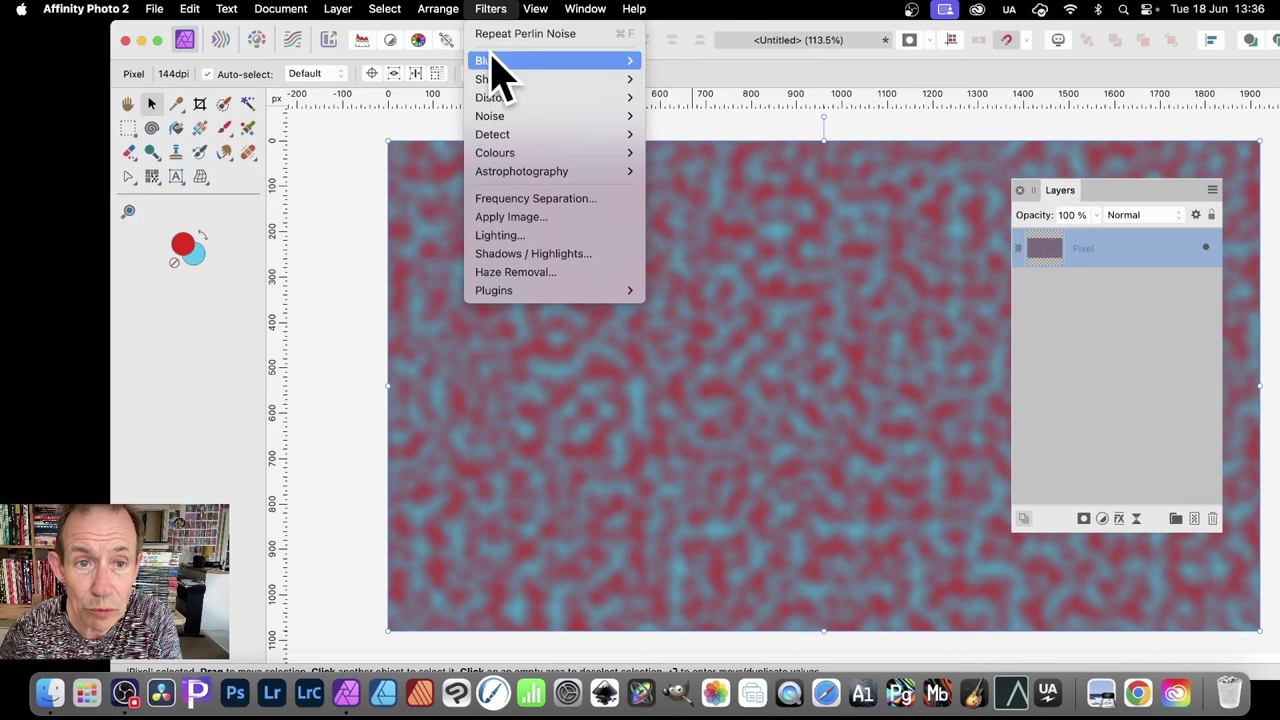
pyautogui.moveTo(492, 60)
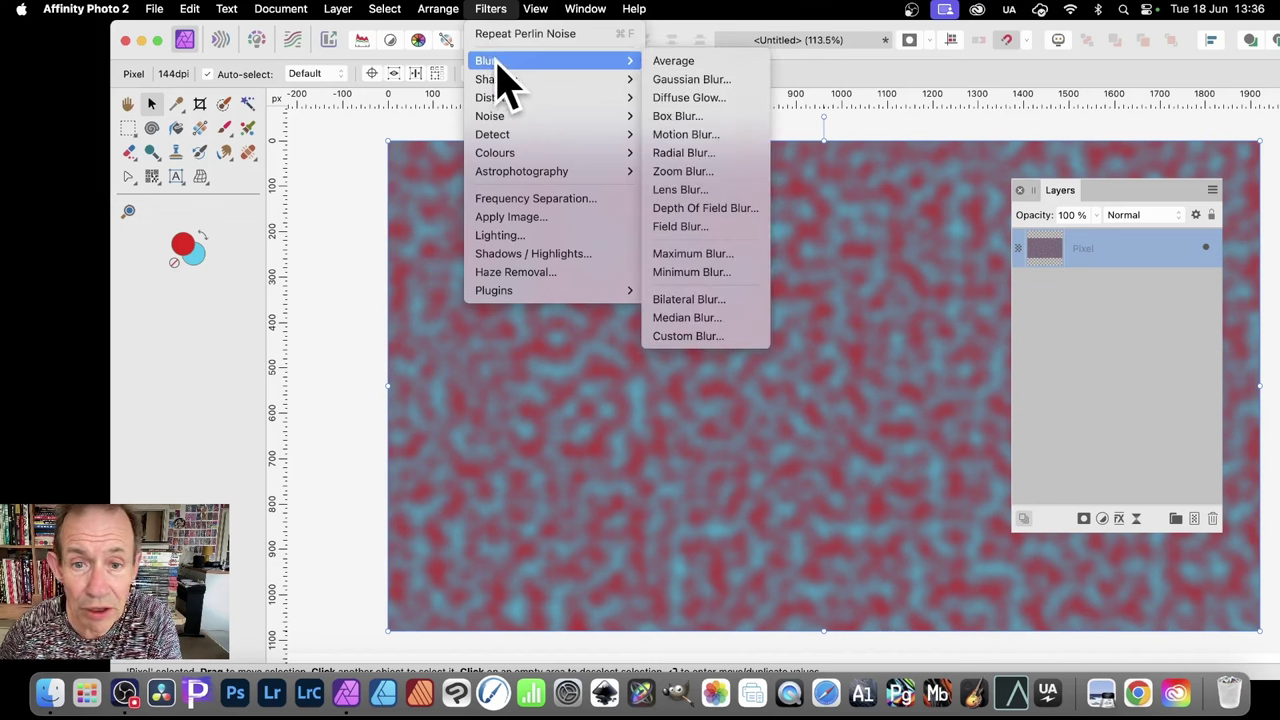
pyautogui.click(692, 137)
pyautogui.moveTo(1158, 510); pyautogui.dragTo(750, 267)
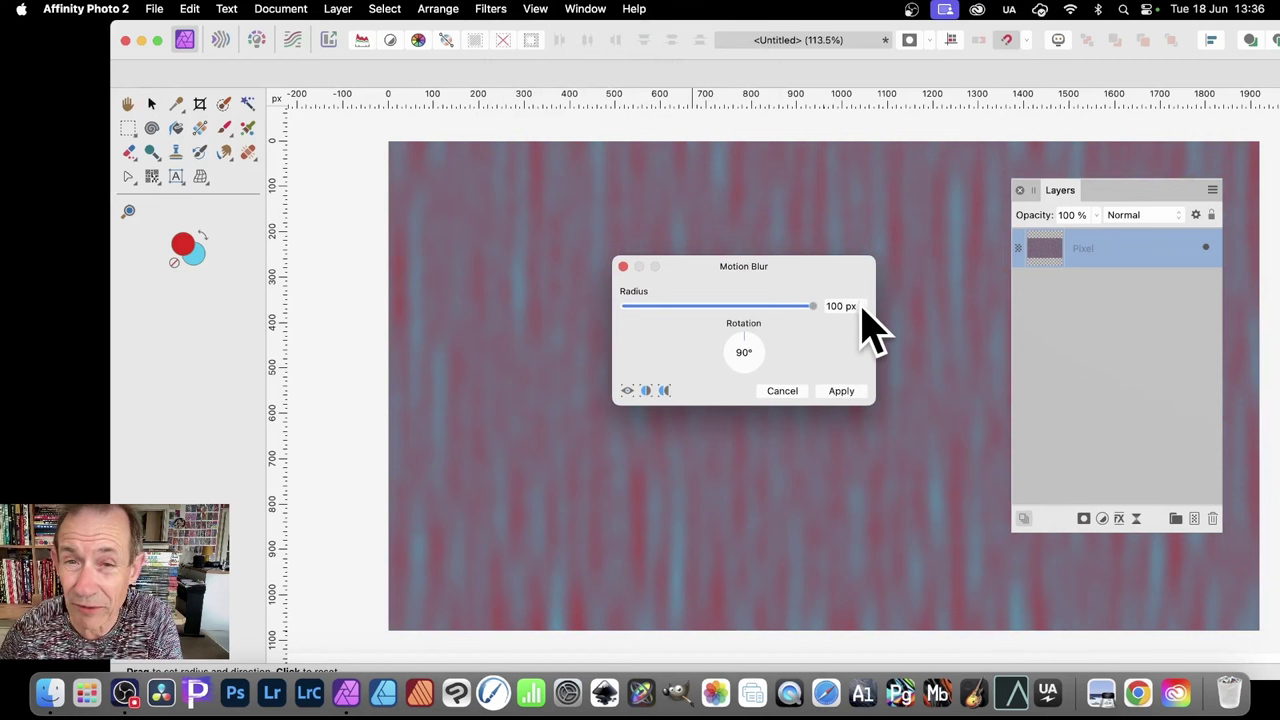
pyautogui.moveTo(858, 307); pyautogui.dragTo(798, 300)
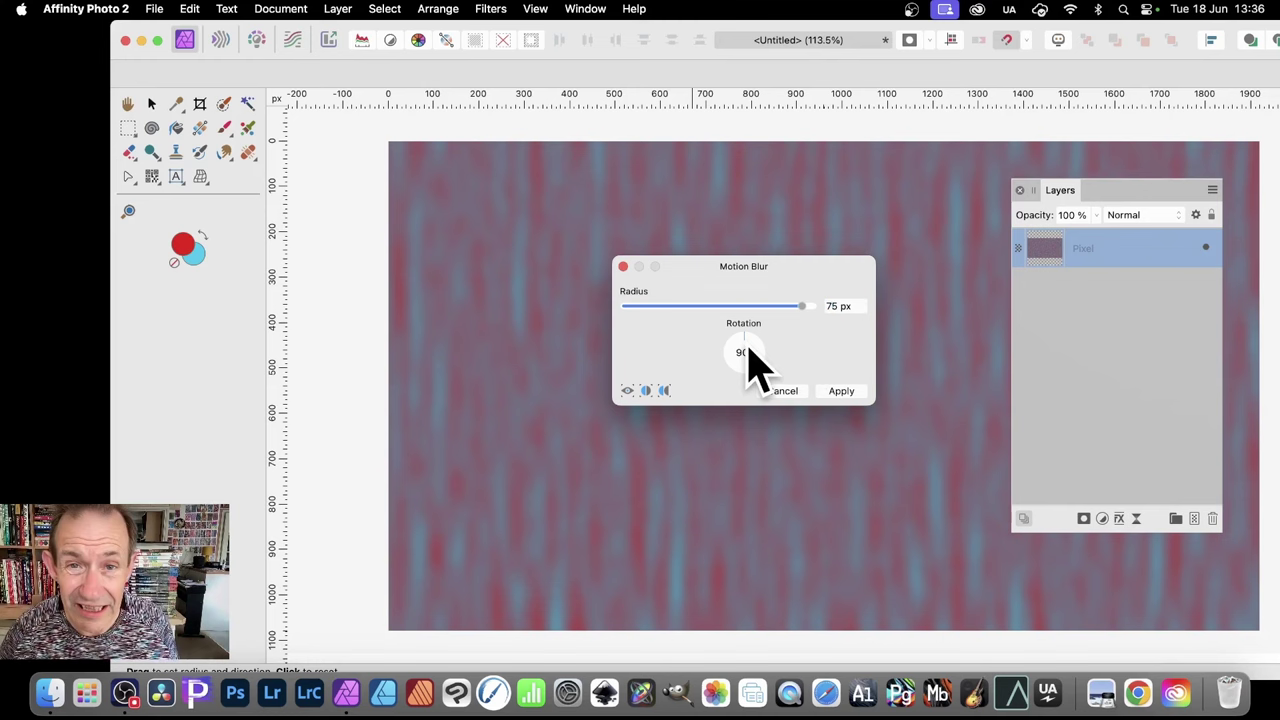
pyautogui.click(841, 391)
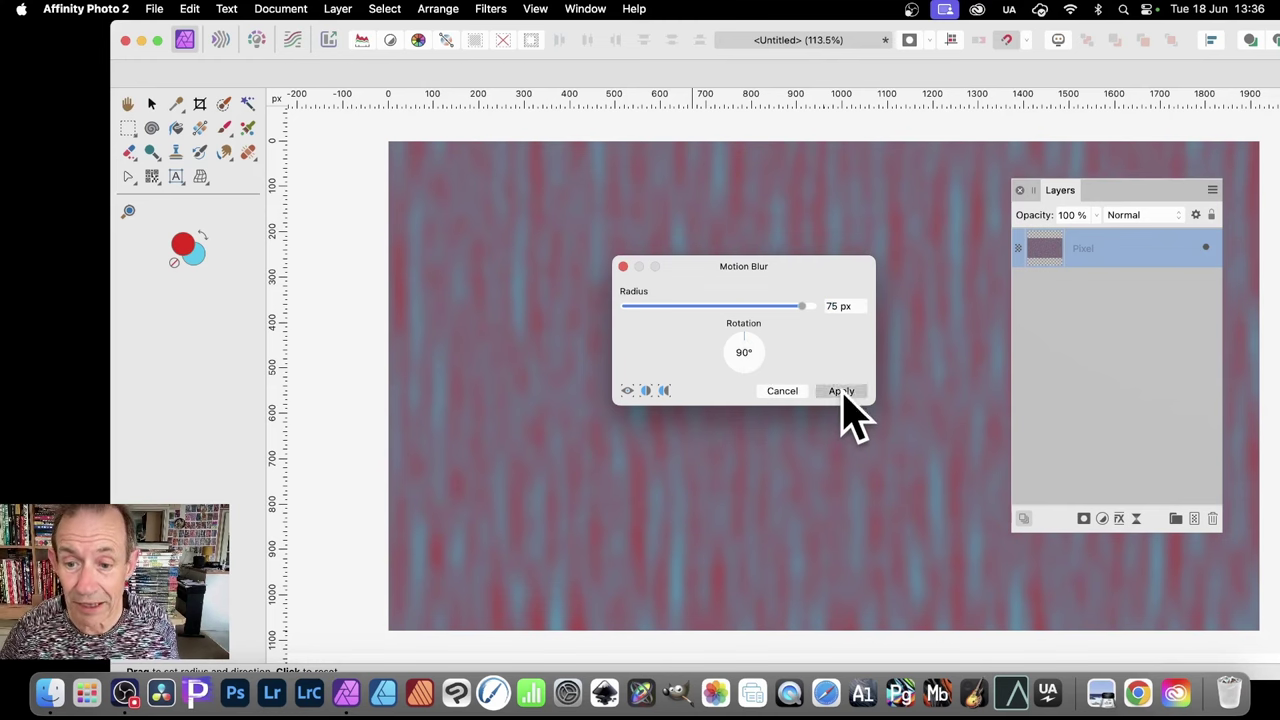
# Apply Auto Levels to boost the streaks to vivid red and cyan
pyautogui.click(490, 9)
pyautogui.moveTo(520, 153)
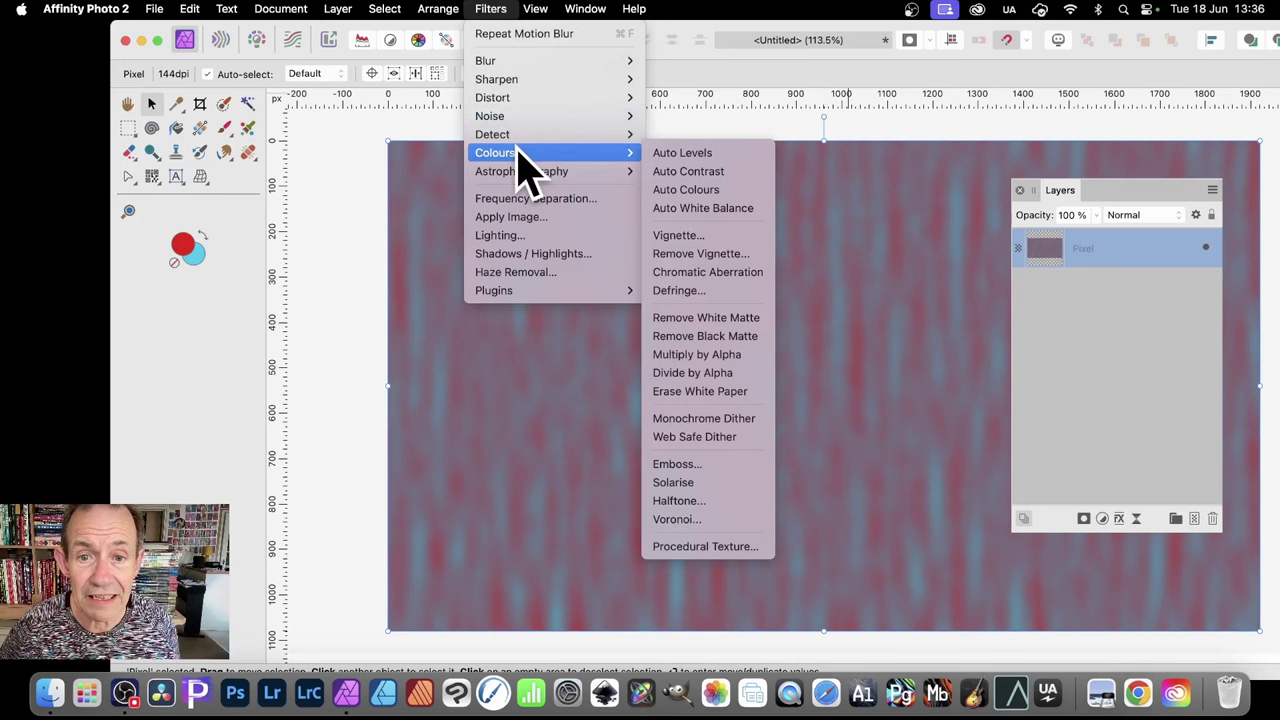
pyautogui.click(690, 153)
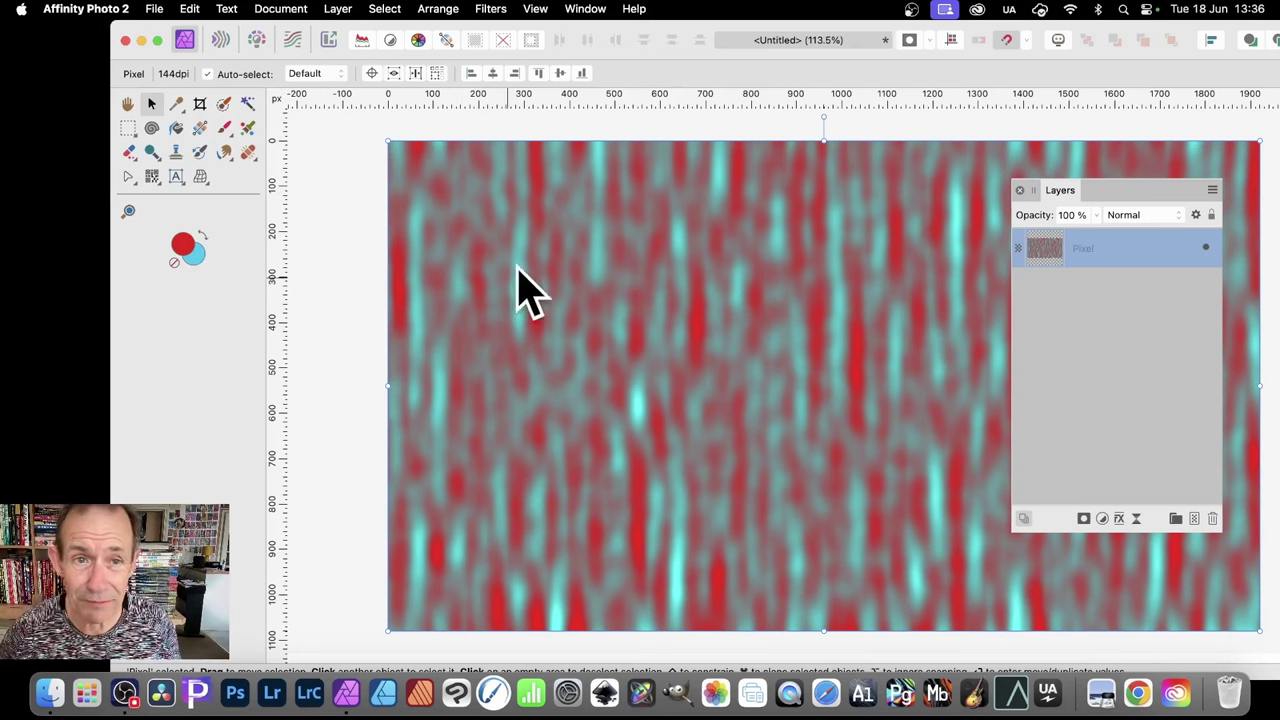
# Start an Affine distortion with the horizontal scale set to 10 %
pyautogui.click(494, 8)
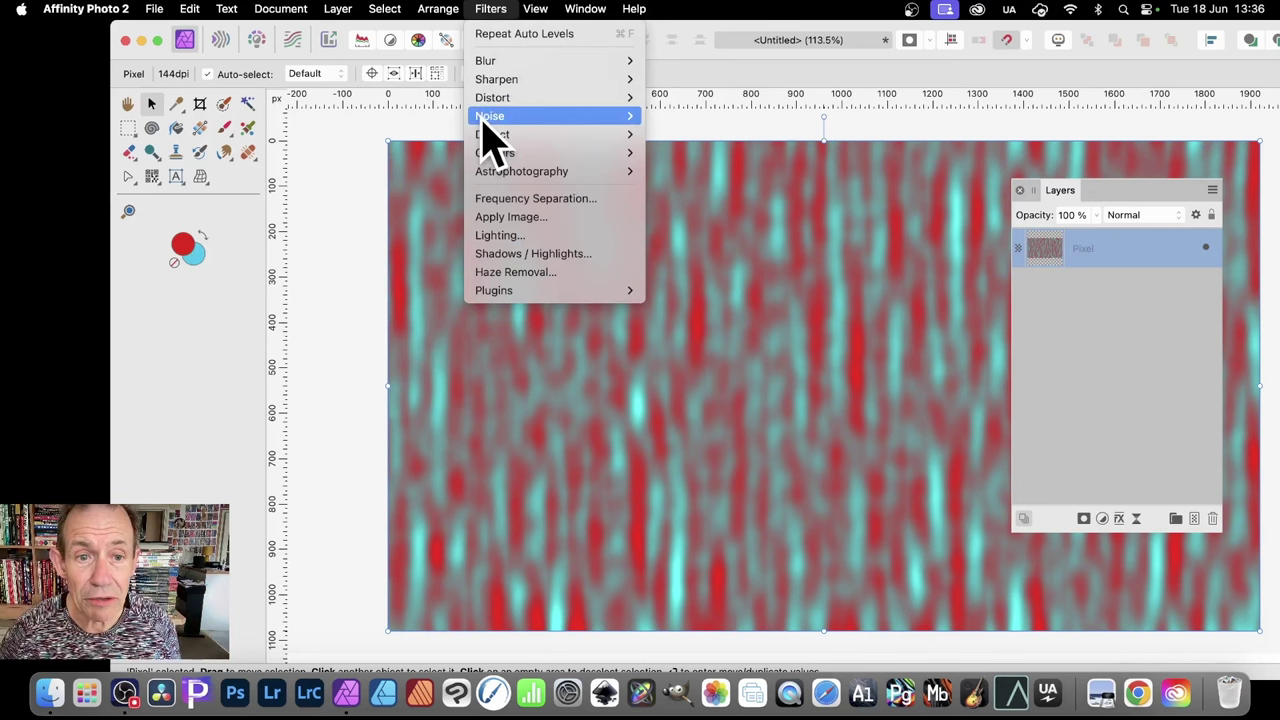
pyautogui.moveTo(493, 99)
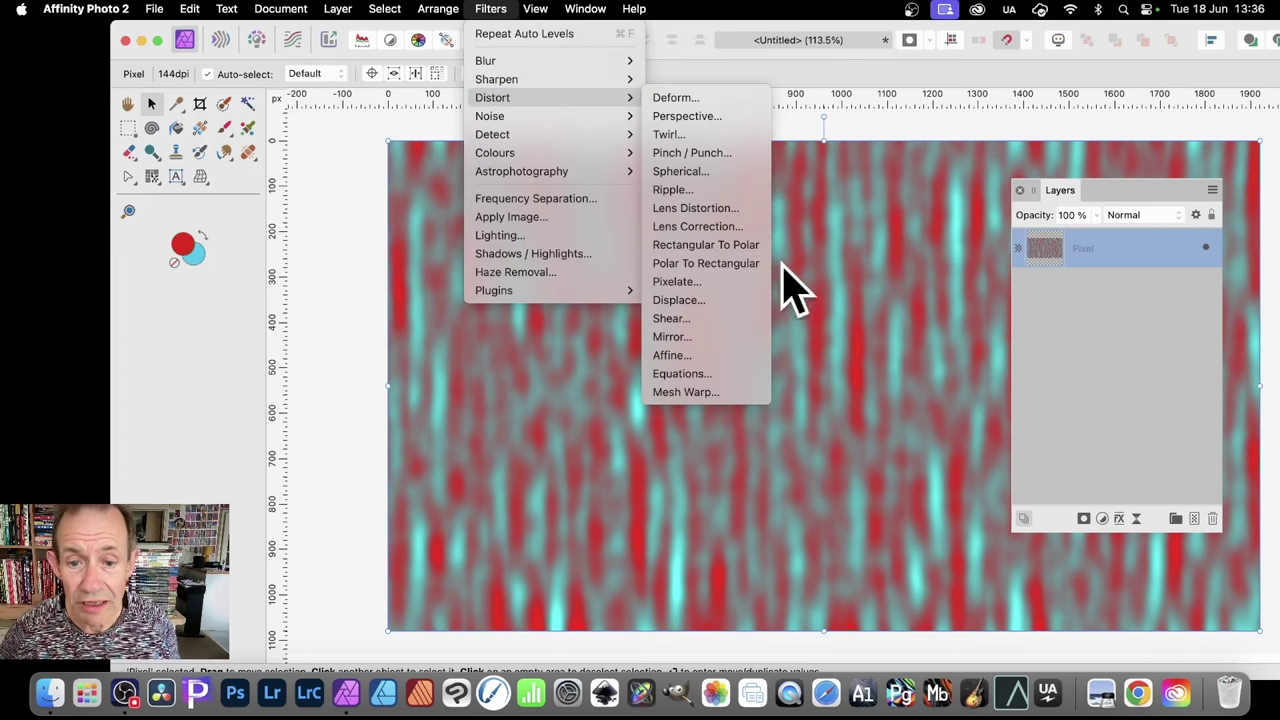
pyautogui.click(730, 355)
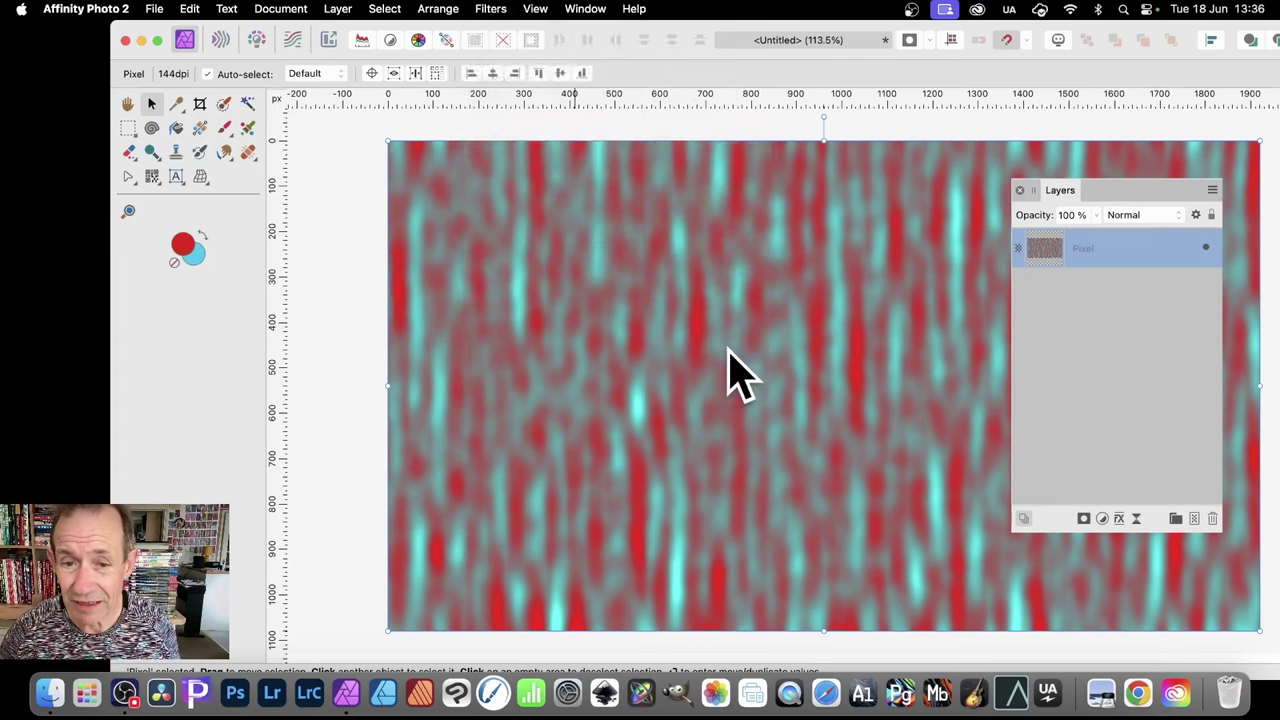
pyautogui.moveTo(1198, 490); pyautogui.dragTo(724, 228)
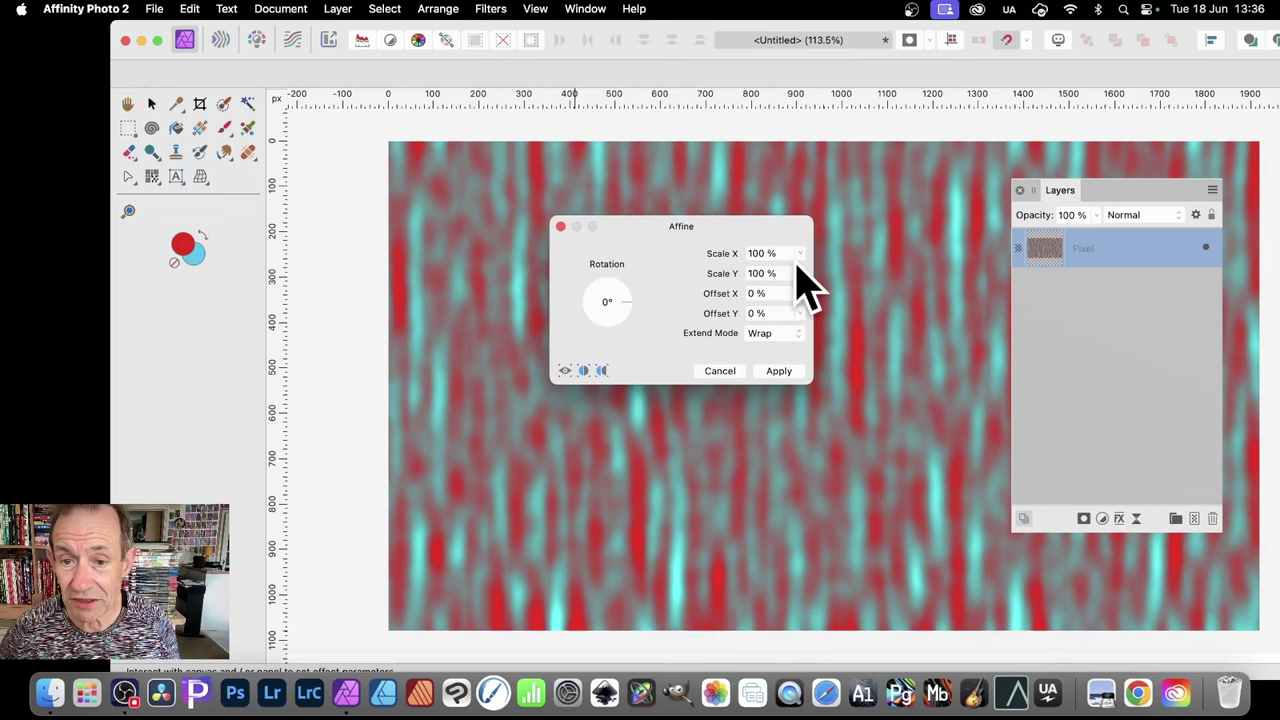
pyautogui.click(758, 255)
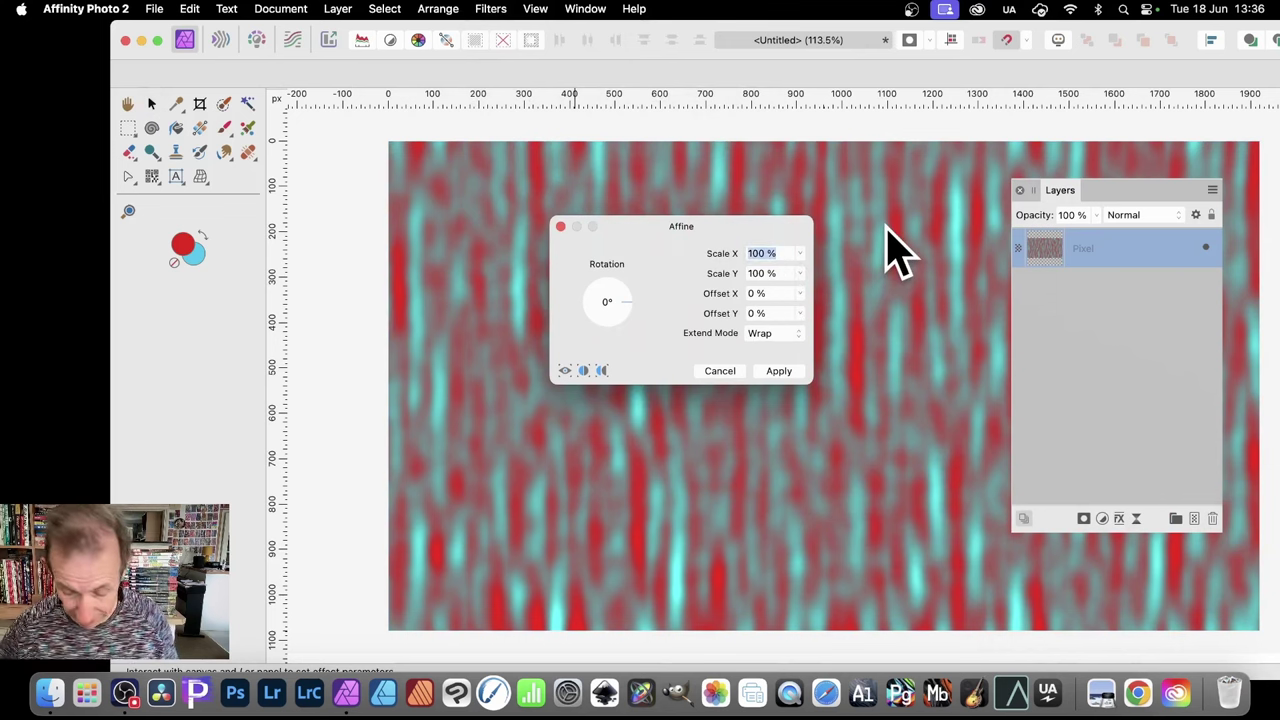
pyautogui.write('10')
pyautogui.press('Tab')
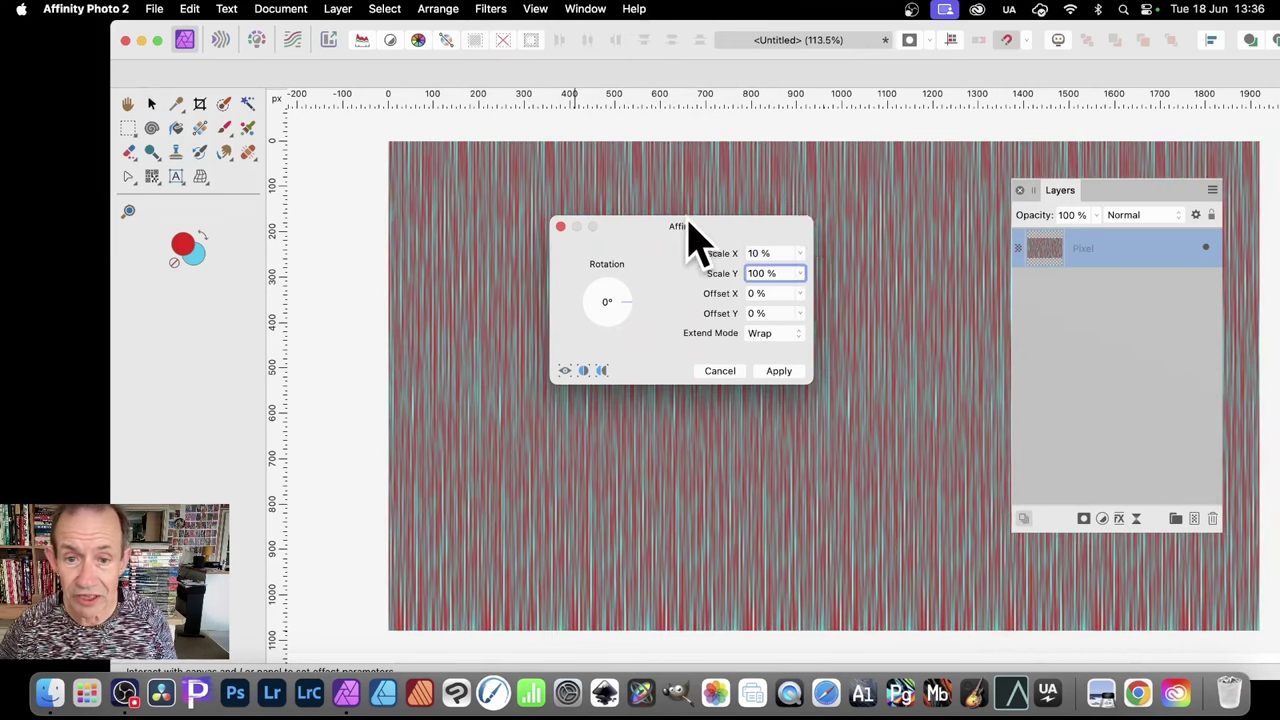
# Adjust to Scale X 30 % and Scale Y 174 %, then apply the Affine distortion
pyautogui.moveTo(686, 224); pyautogui.dragTo(931, 180)
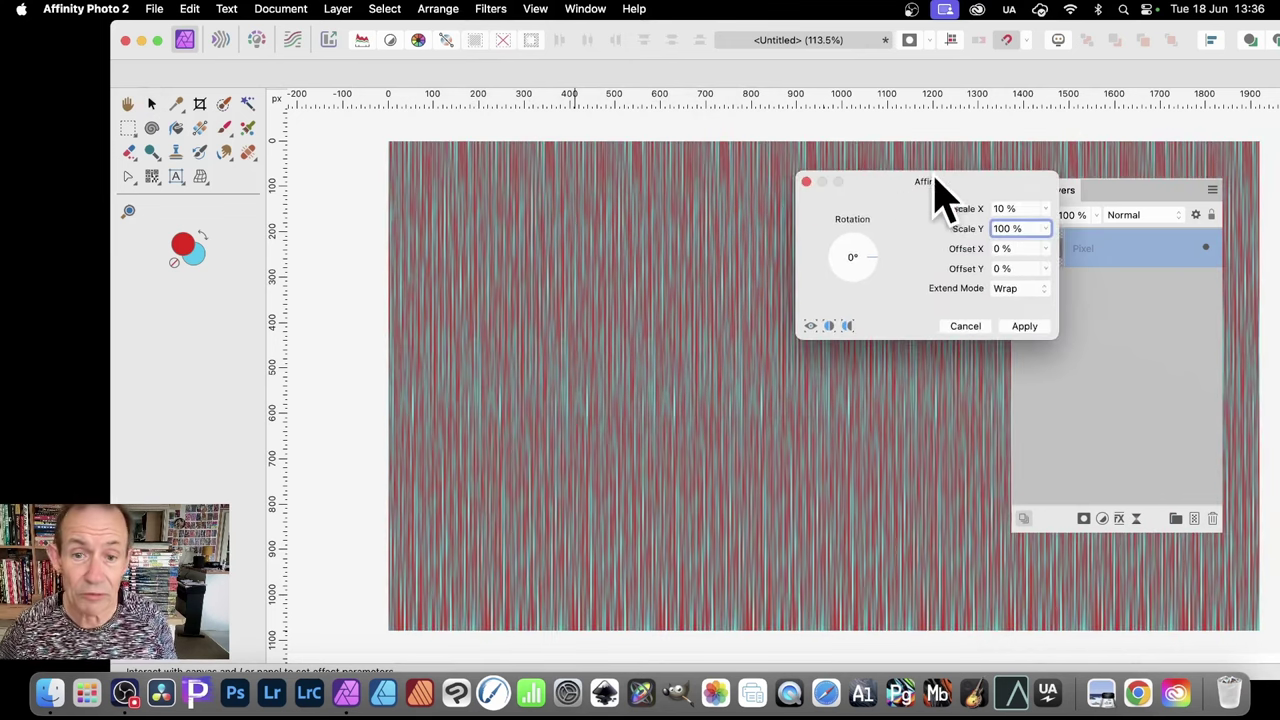
pyautogui.click(1006, 206)
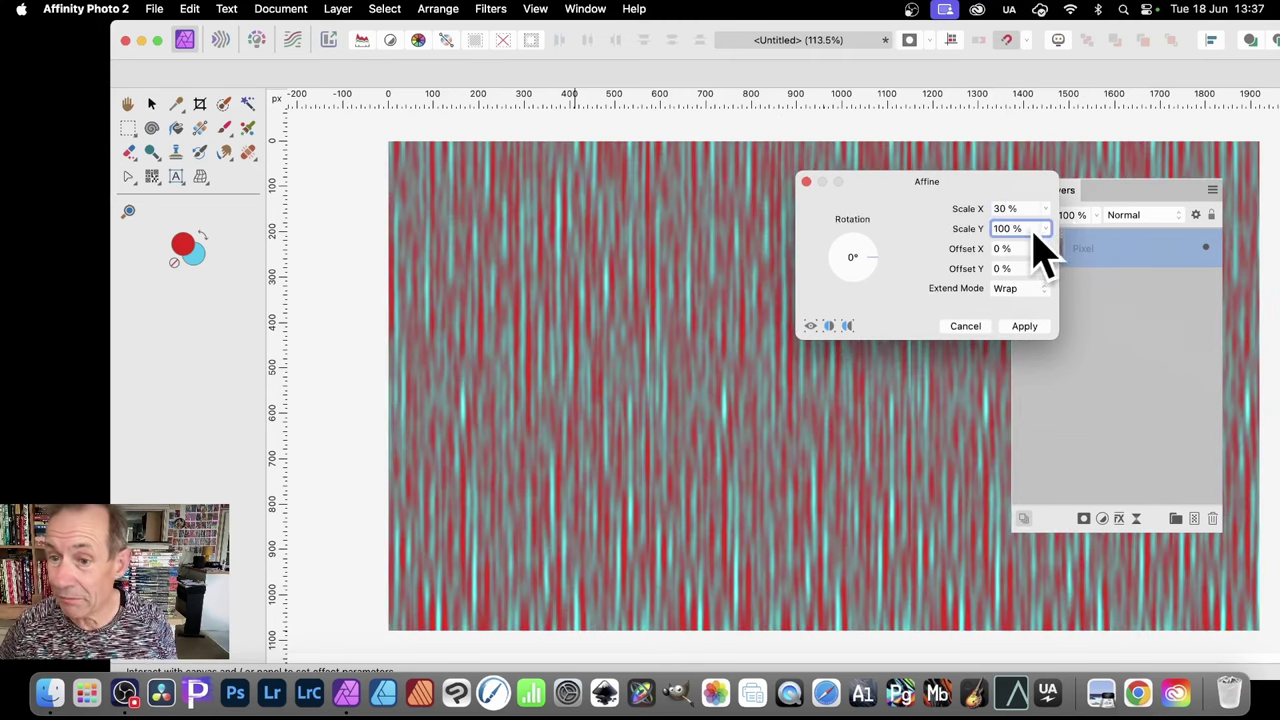
pyautogui.moveTo(1036, 229); pyautogui.dragTo(972, 212)
pyautogui.write('200')
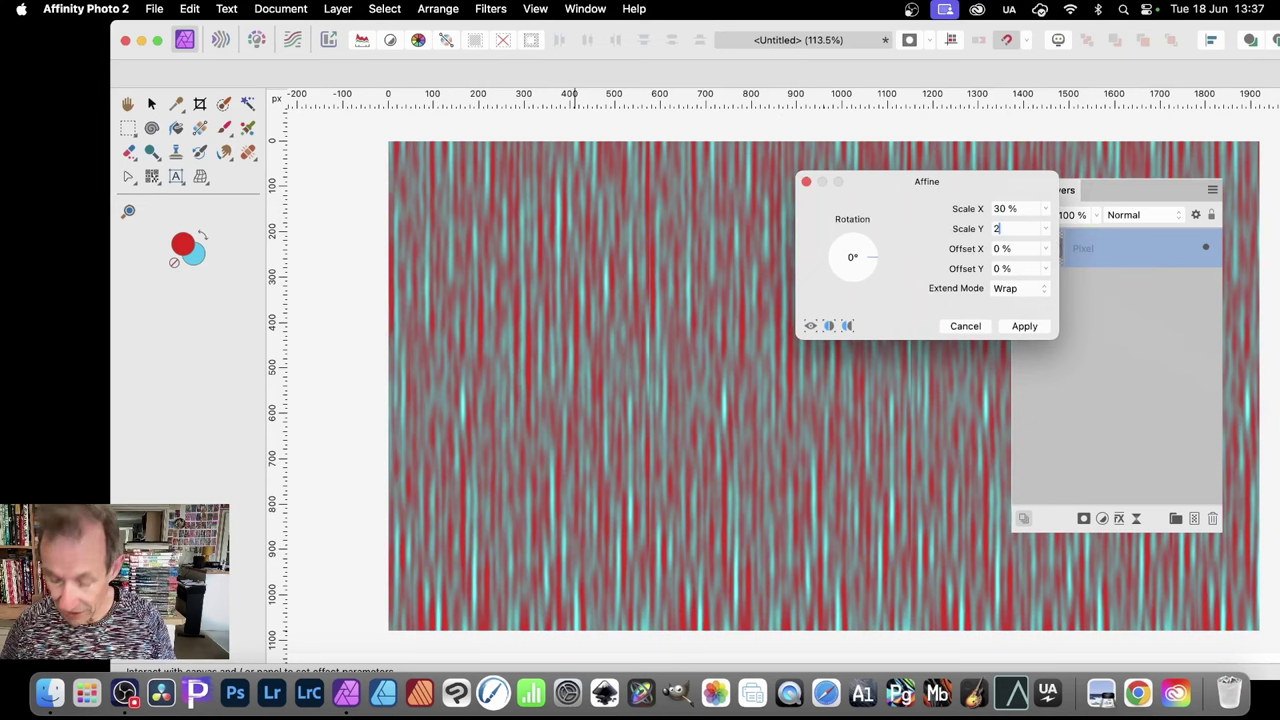
pyautogui.press('Tab')
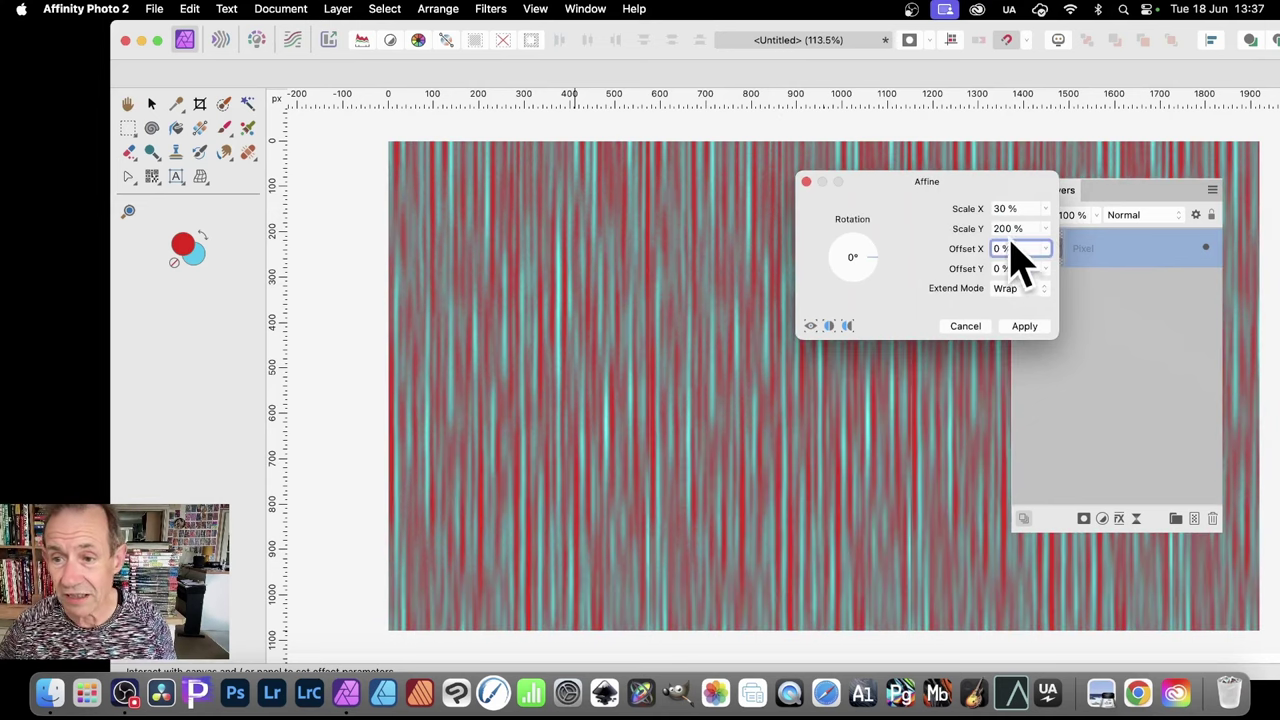
pyautogui.moveTo(1029, 226); pyautogui.dragTo(967, 212)
pyautogui.write('174')
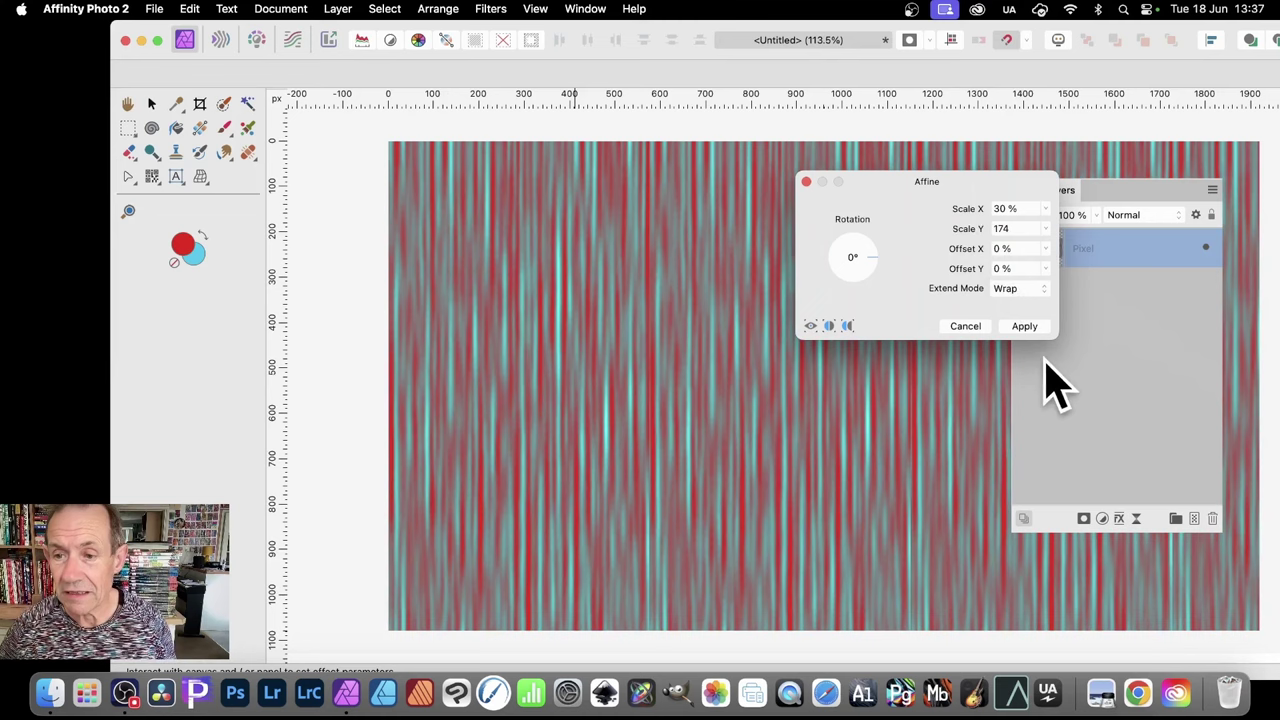
pyautogui.click(1026, 327)
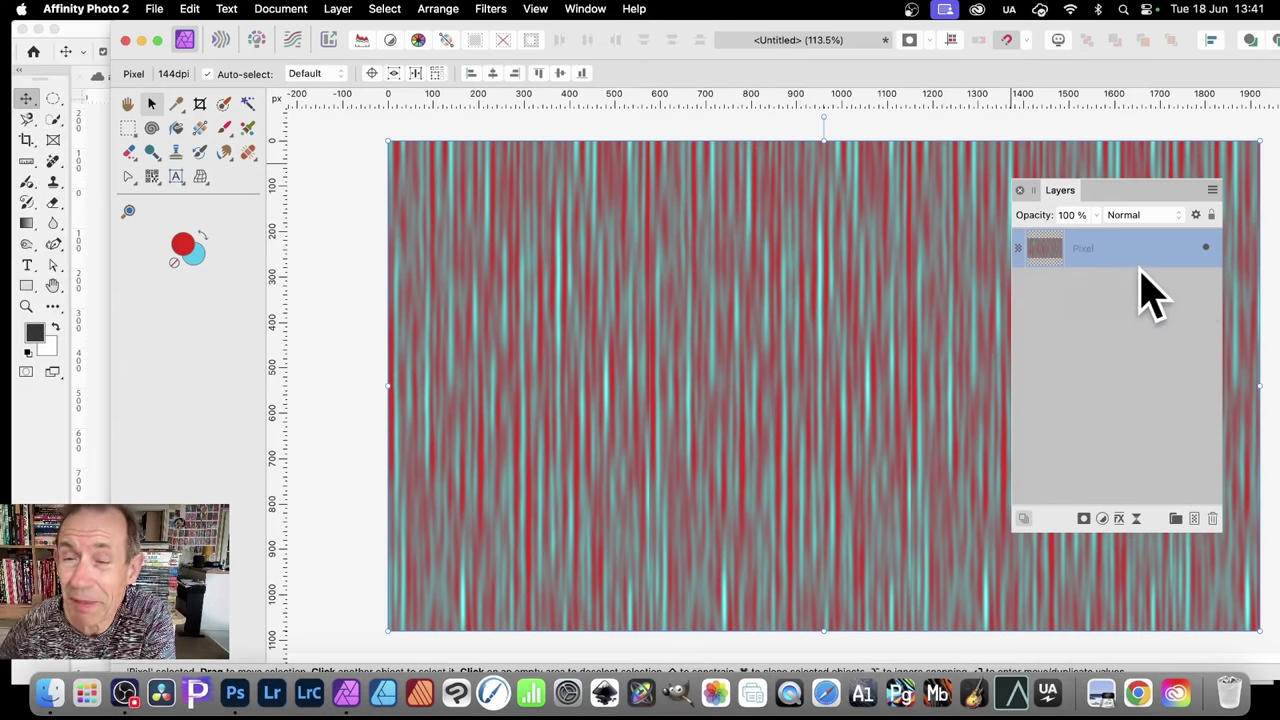
# Duplicate the streak layer, shift it up-left, enlarge it slightly, and blend it with Lighten
pyautogui.click(345, 8)
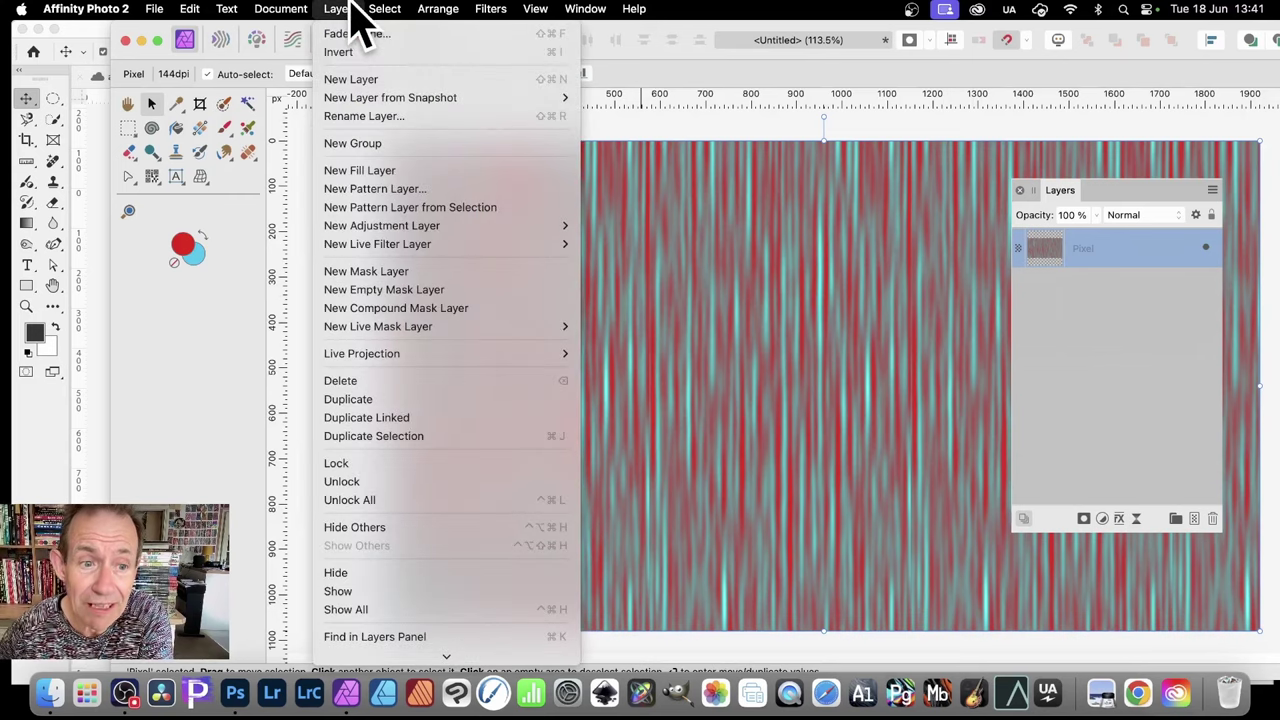
pyautogui.click(366, 399)
pyautogui.moveTo(557, 266); pyautogui.dragTo(536, 251)
pyautogui.moveTo(1240, 618); pyautogui.dragTo(1265, 606)
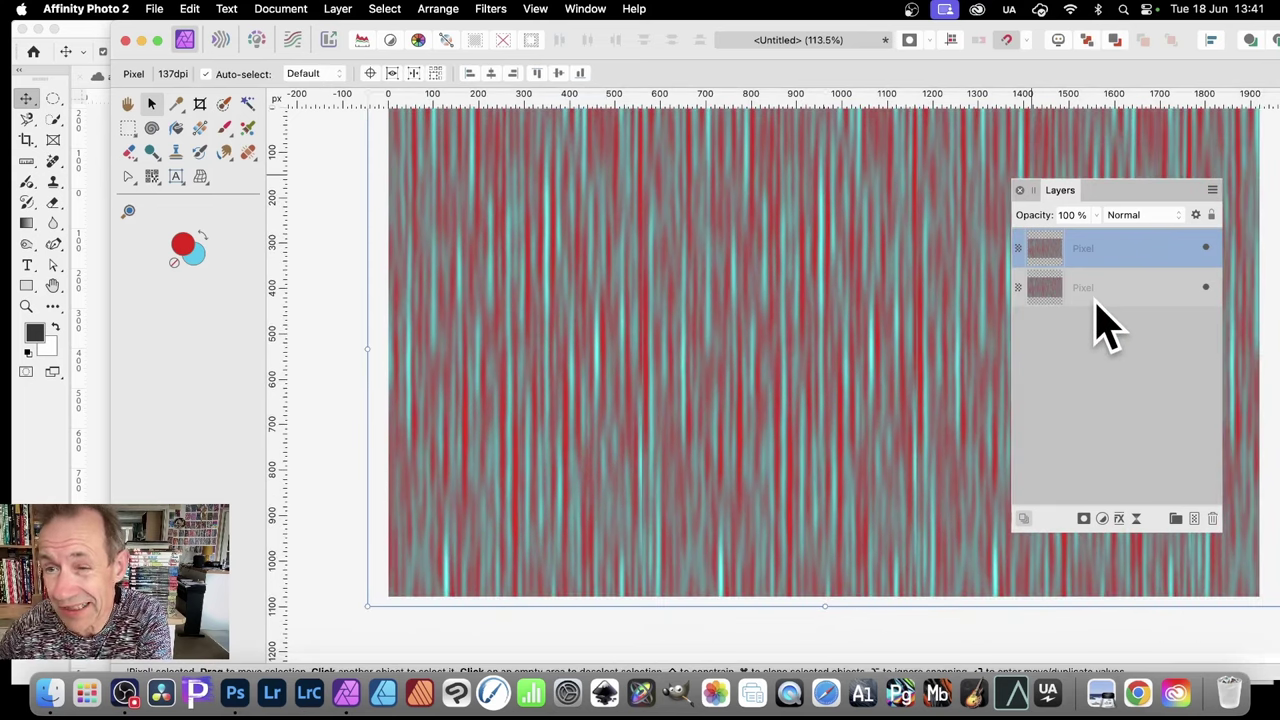
pyautogui.click(1130, 218)
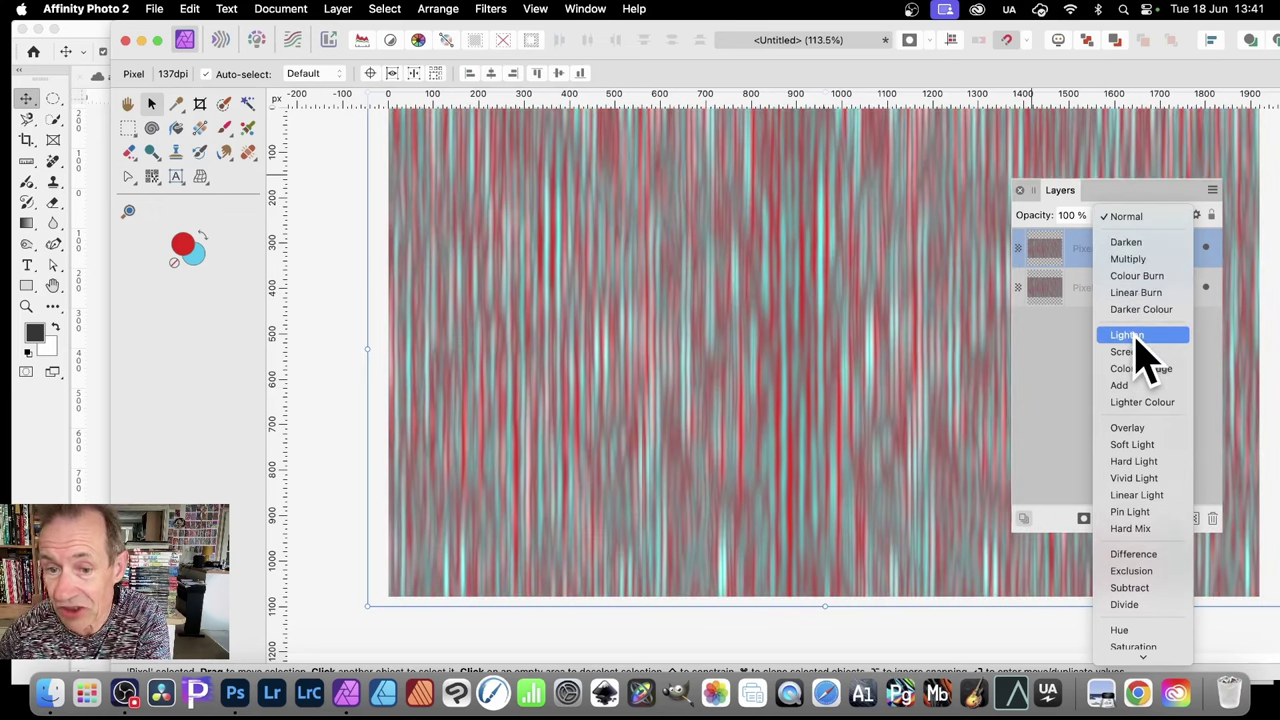
pyautogui.click(1135, 335)
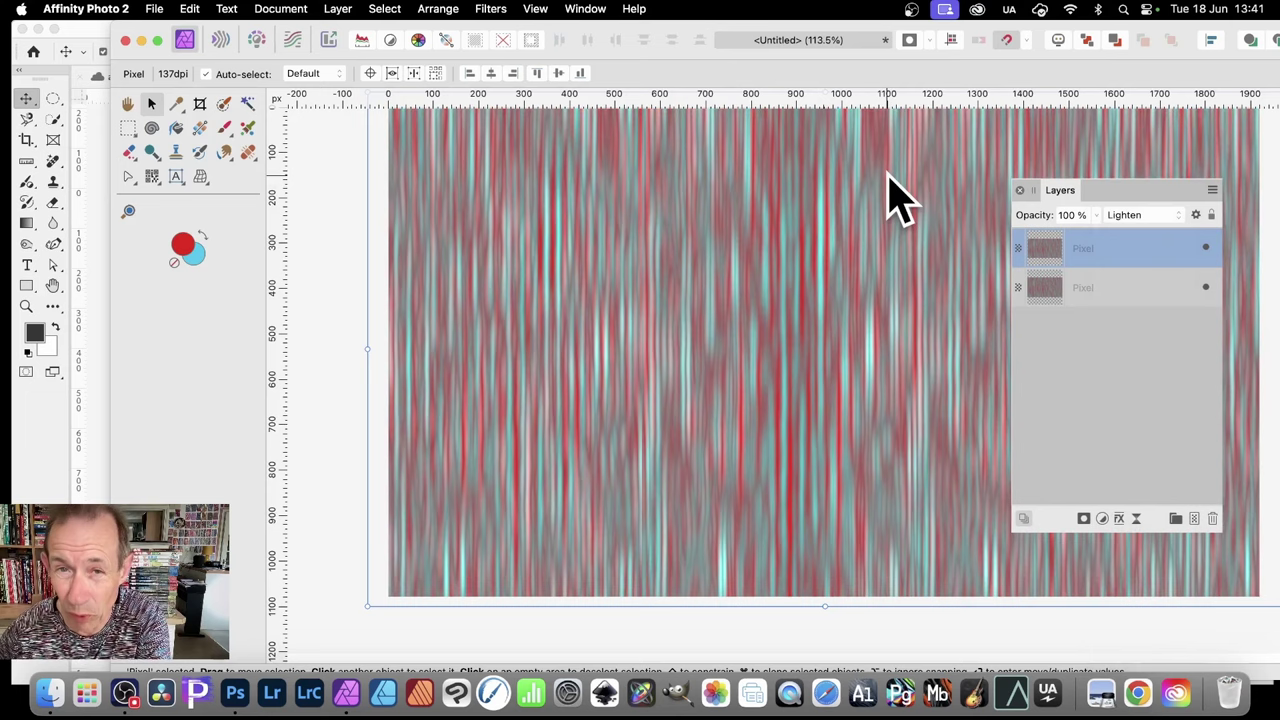